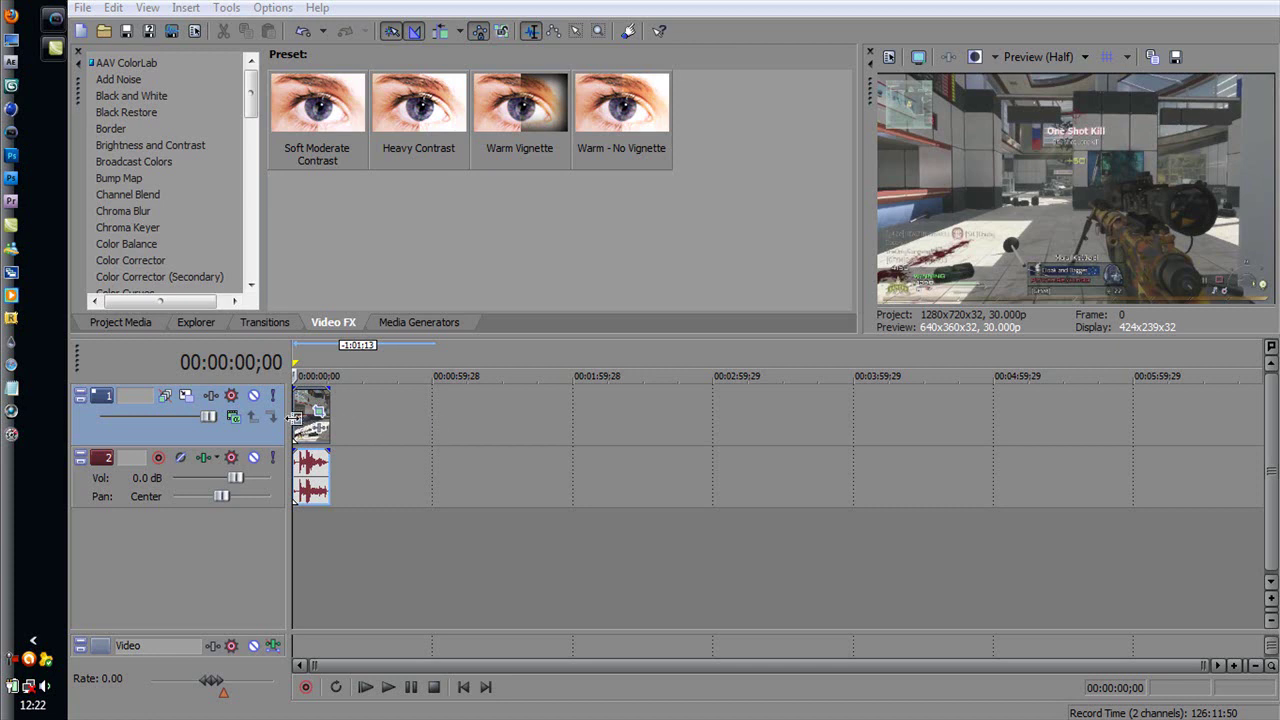
Zoom into the timeline until the gameplay clip is wide and easy to work with.
{"action": "scroll", "coordinate": [318, 440], "scroll_direction": "up", "scroll_amount": 3}
{"action": "scroll", "coordinate": [330, 450], "scroll_direction": "up", "scroll_amount": 2}
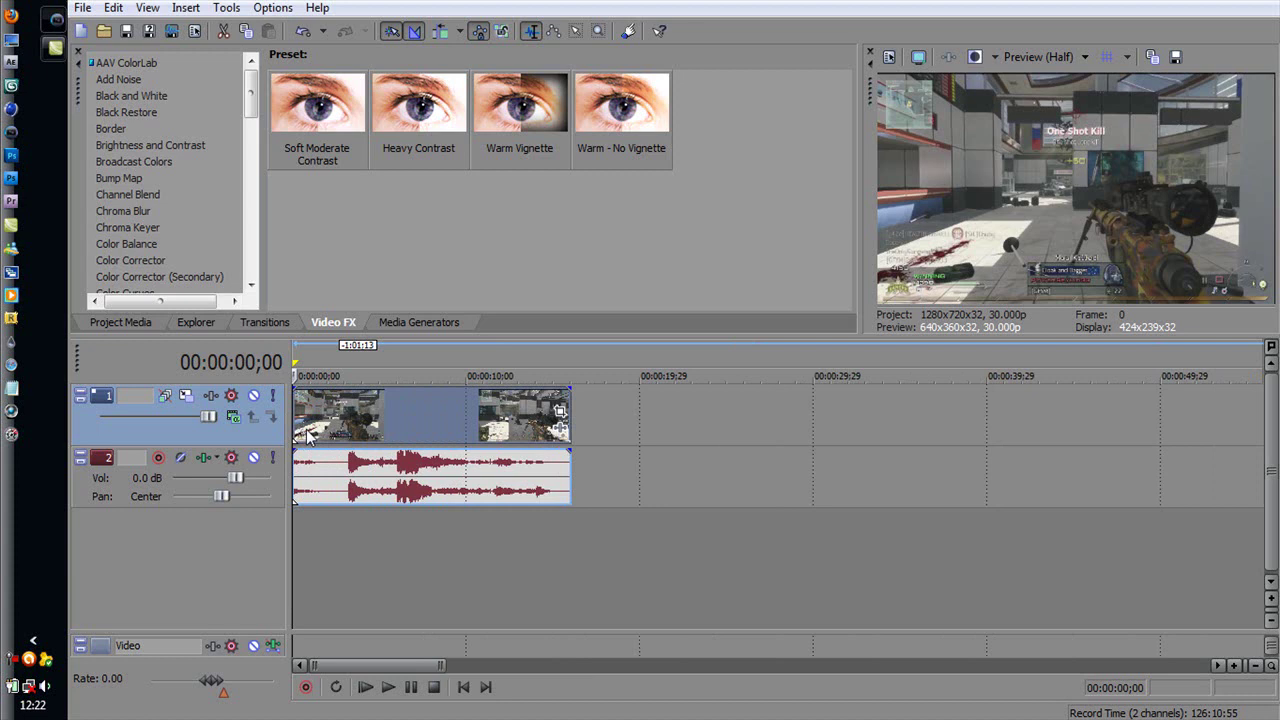
In Pan/Crop, turn off Maintain aspect ratio and trim each edge to 1268.6 x 710.9.
{"action": "left_click", "coordinate": [560, 413]}
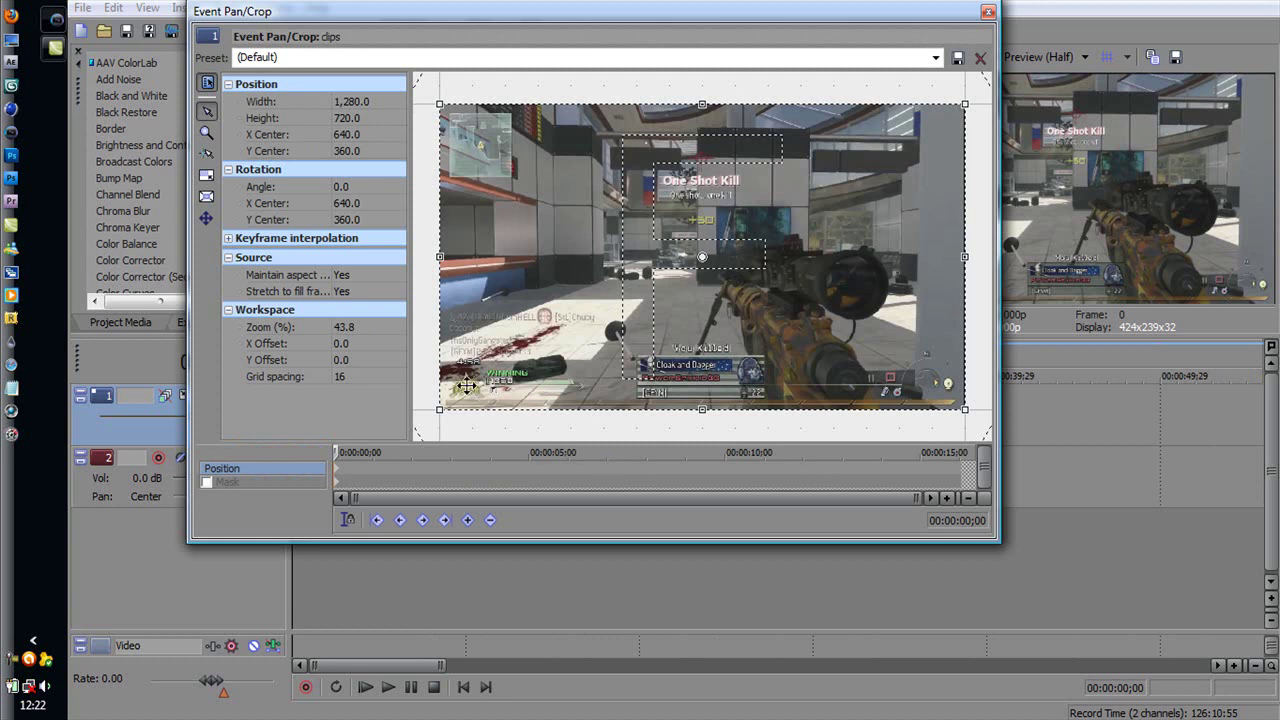
{"action": "left_click", "coordinate": [338, 274]}
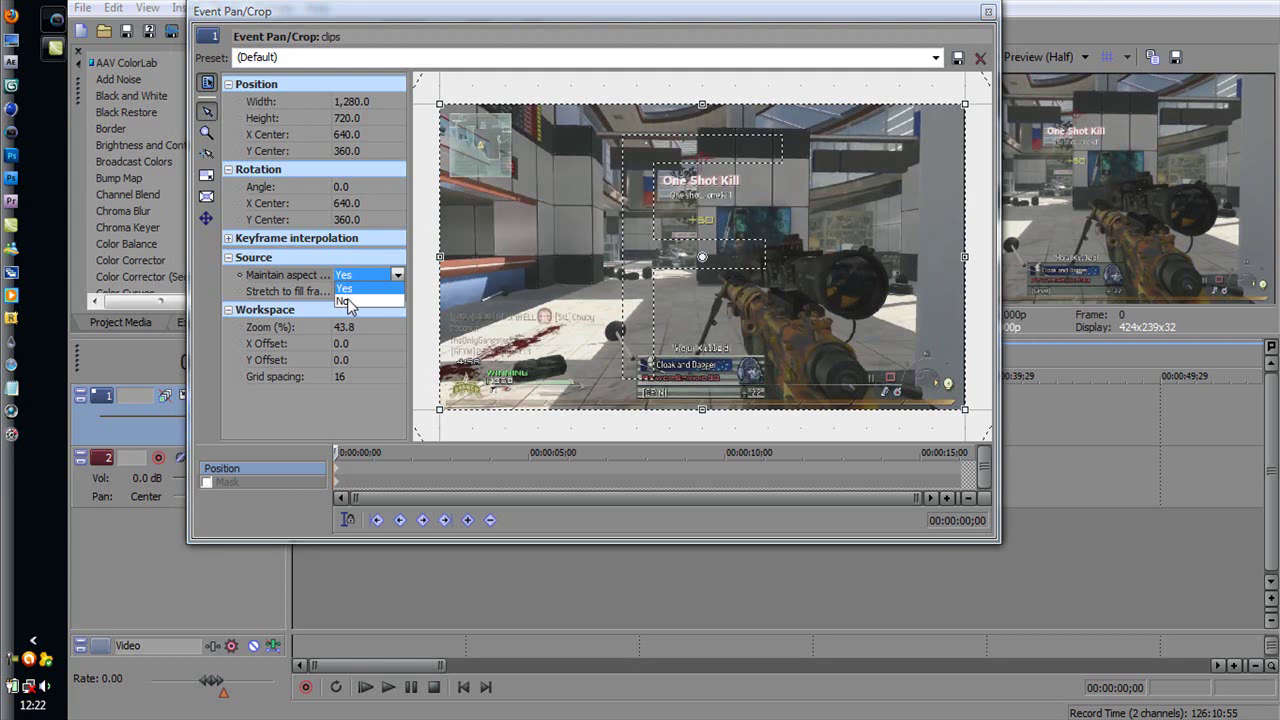
{"action": "left_click", "coordinate": [344, 301]}
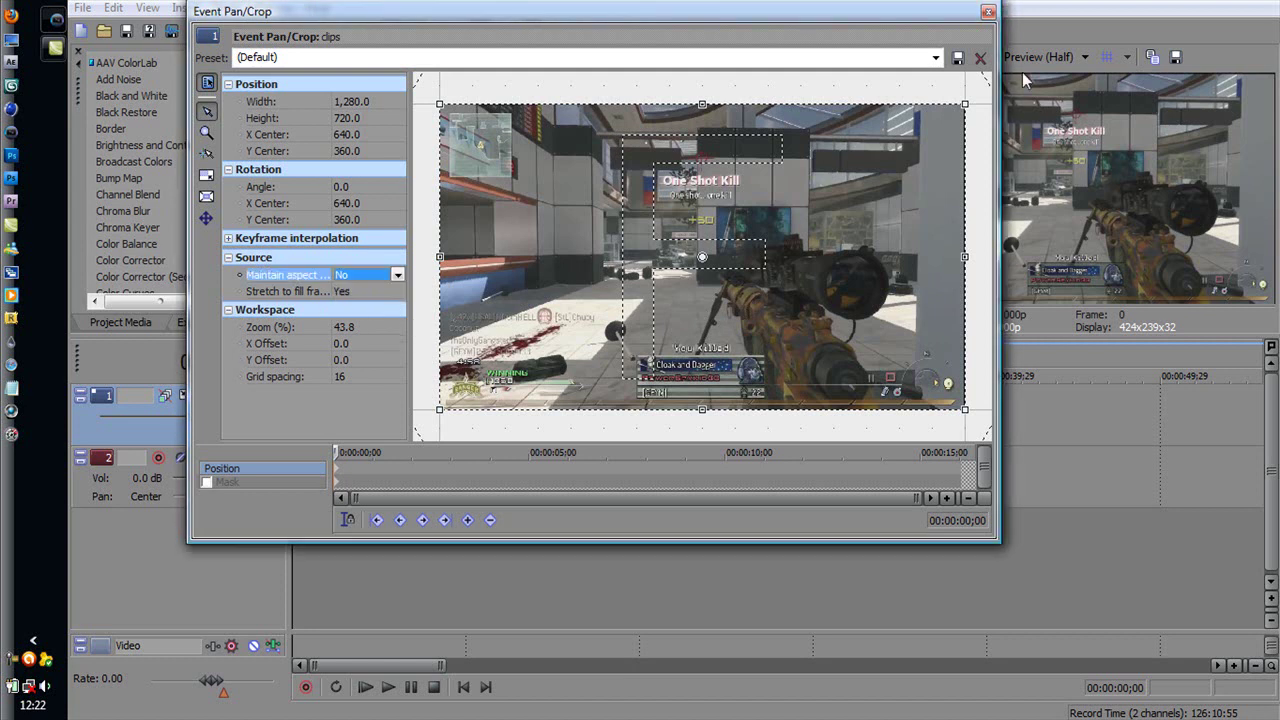
{"action": "left_click_drag", "start_coordinate": [702, 104], "coordinate": [703, 107]}
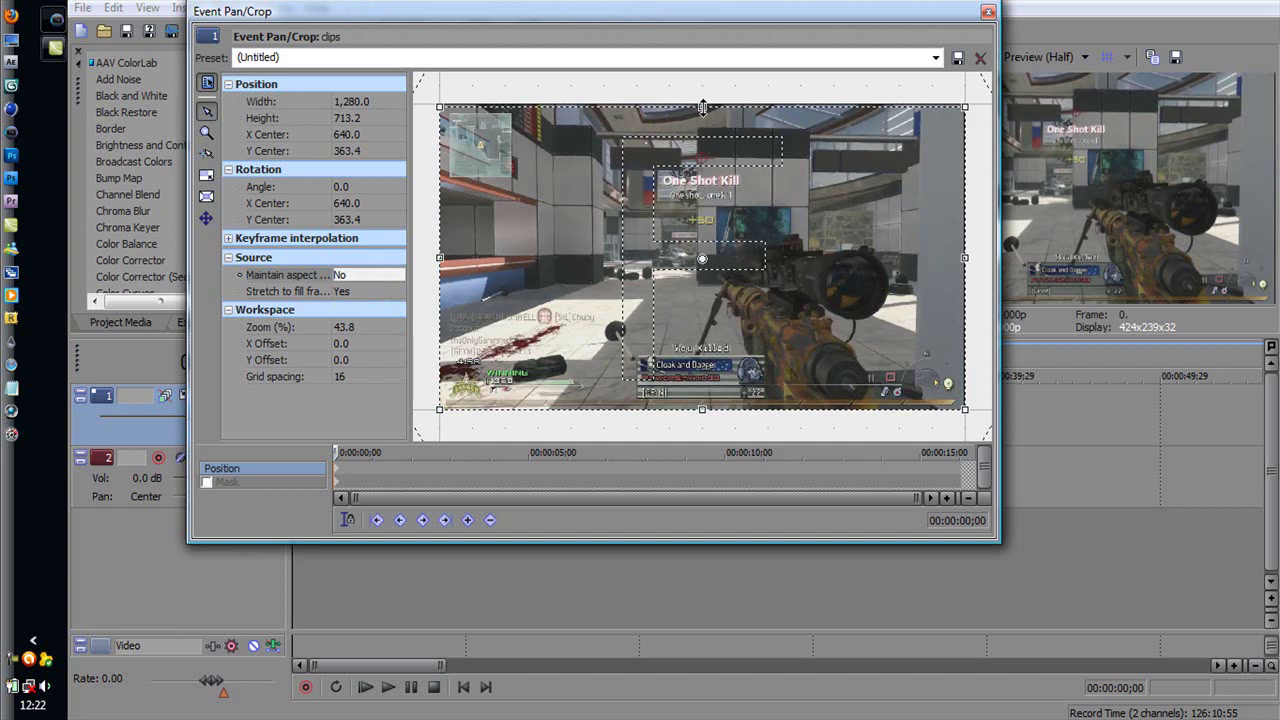
{"action": "left_click_drag", "start_coordinate": [964, 257], "coordinate": [961, 257]}
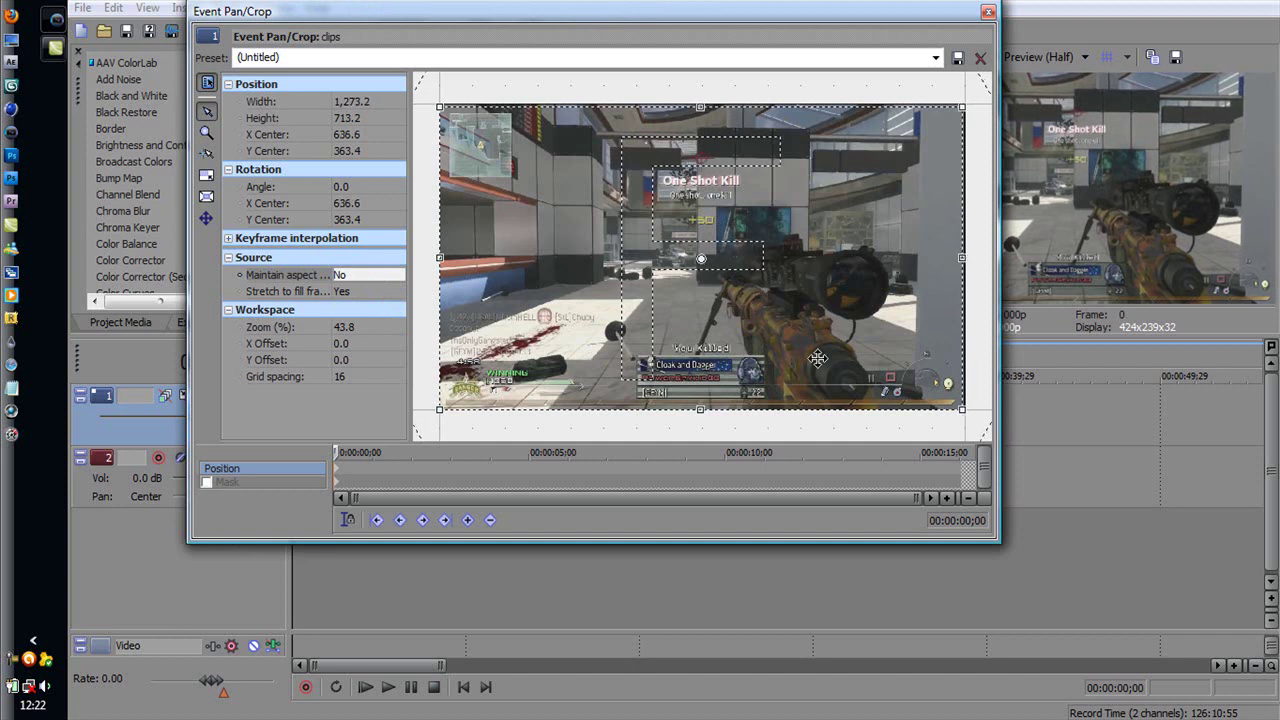
{"action": "left_click_drag", "start_coordinate": [702, 407], "coordinate": [702, 406]}
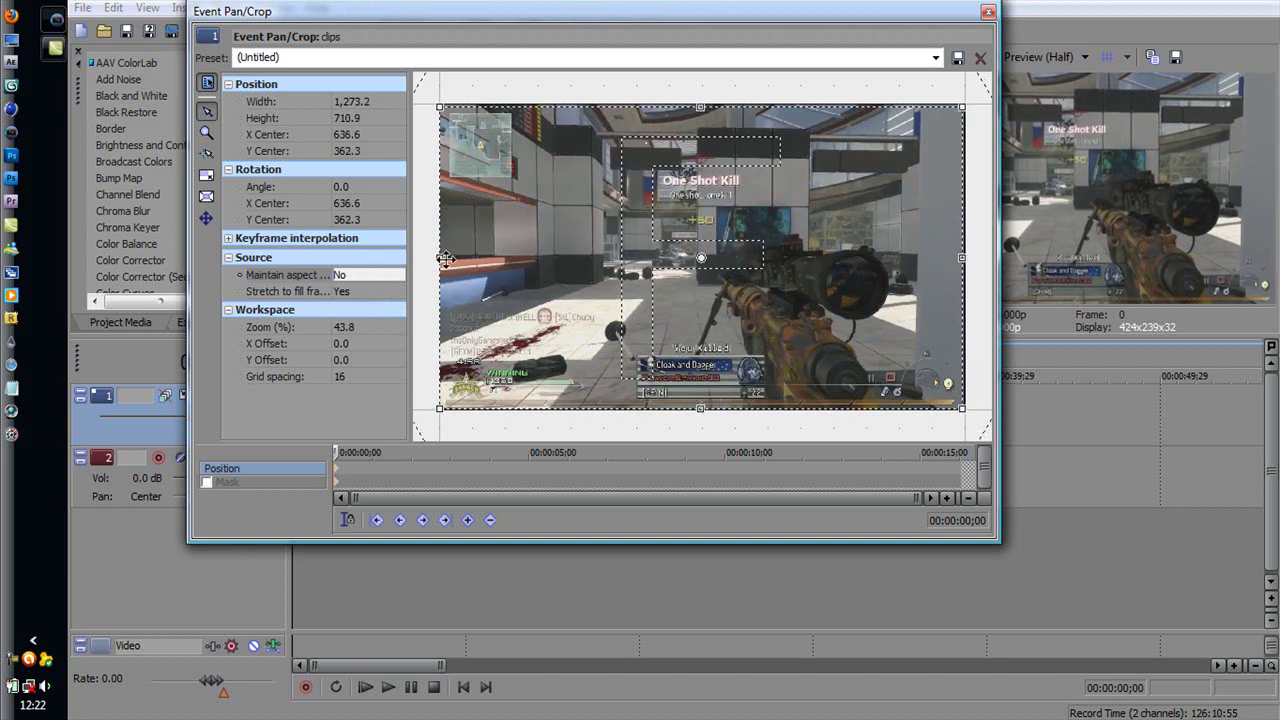
{"action": "left_click_drag", "start_coordinate": [441, 259], "coordinate": [443, 259]}
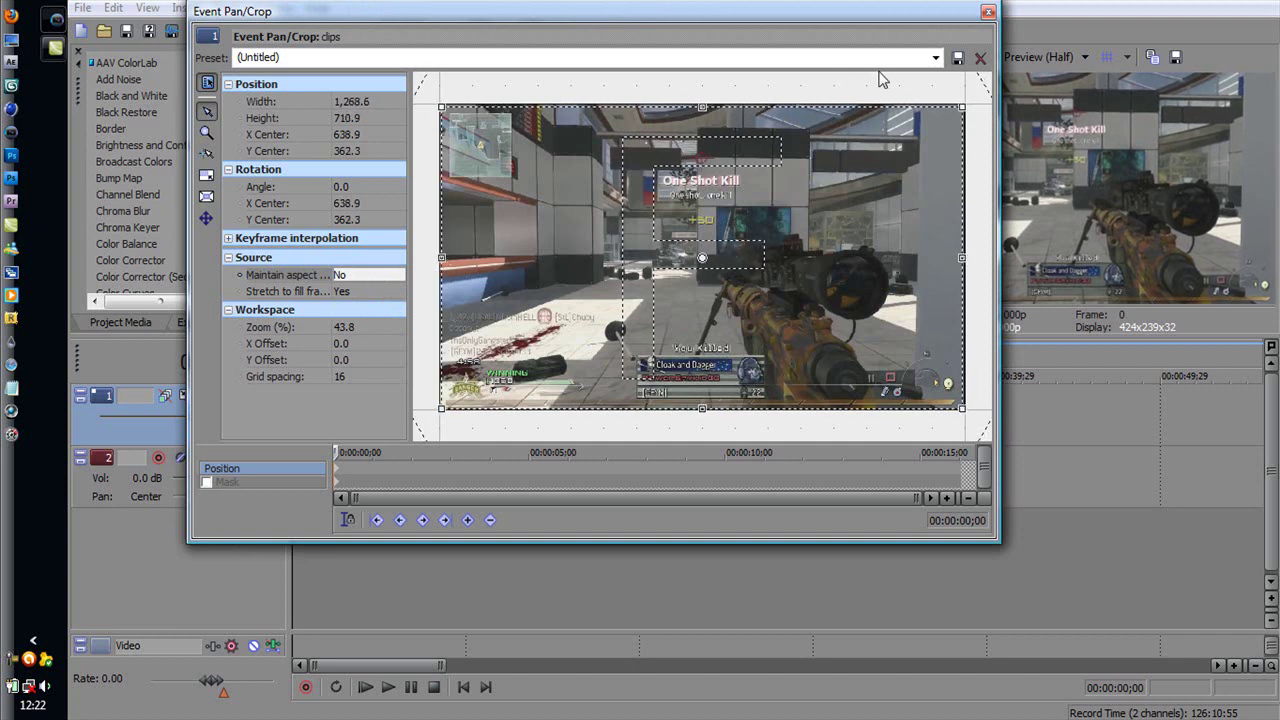
{"action": "left_click", "coordinate": [988, 11]}
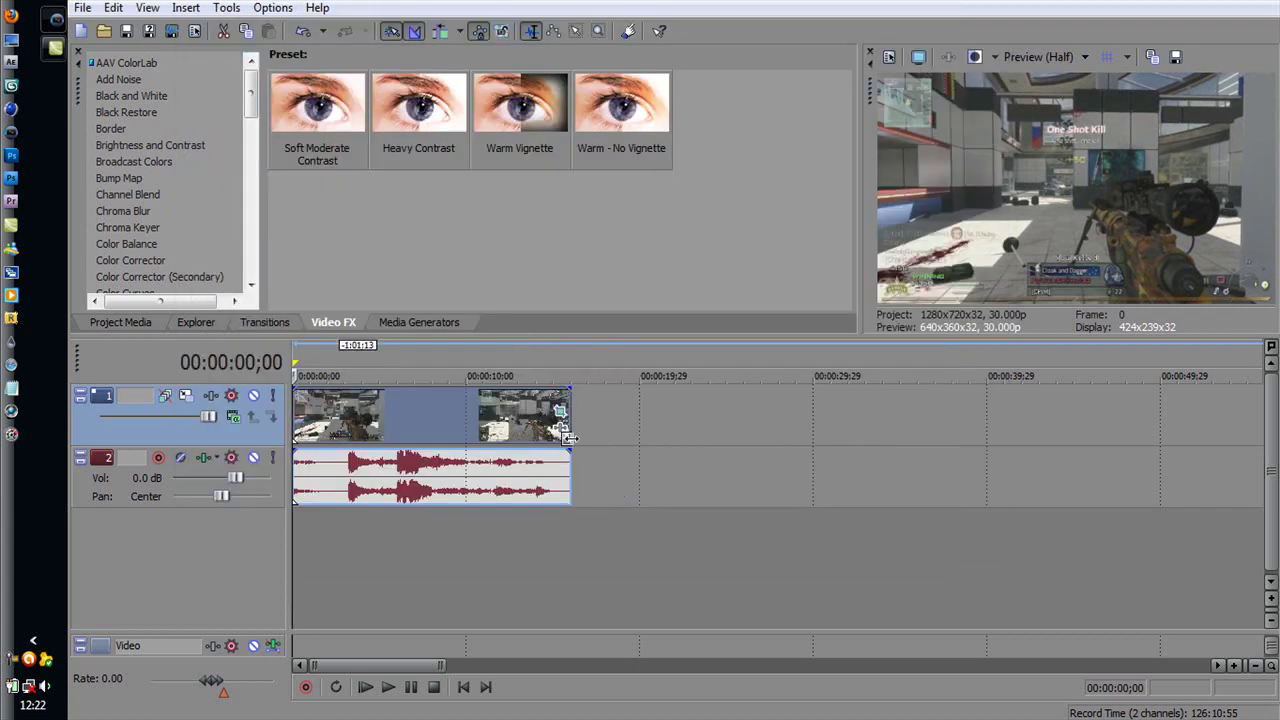
Check Disable resample in the gameplay clip's Properties and confirm.
{"action": "right_click", "coordinate": [439, 413]}
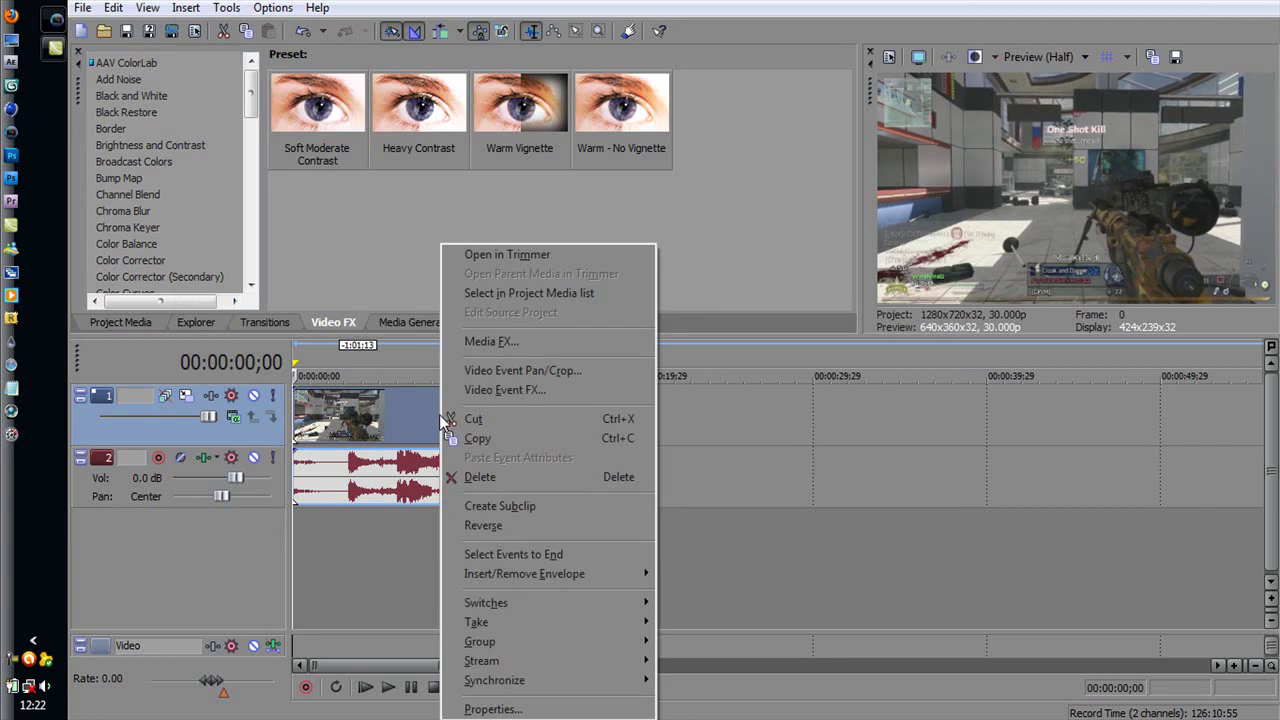
{"action": "left_click", "coordinate": [507, 709]}
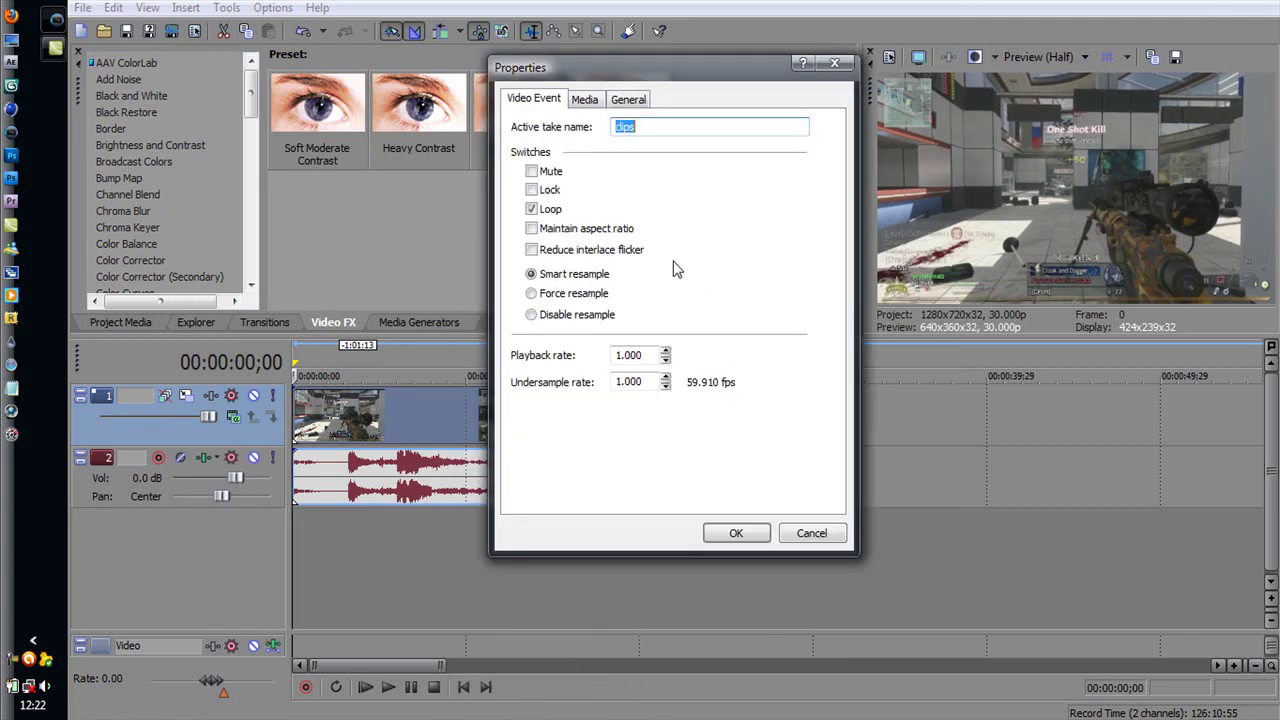
{"action": "left_click", "coordinate": [531, 315]}
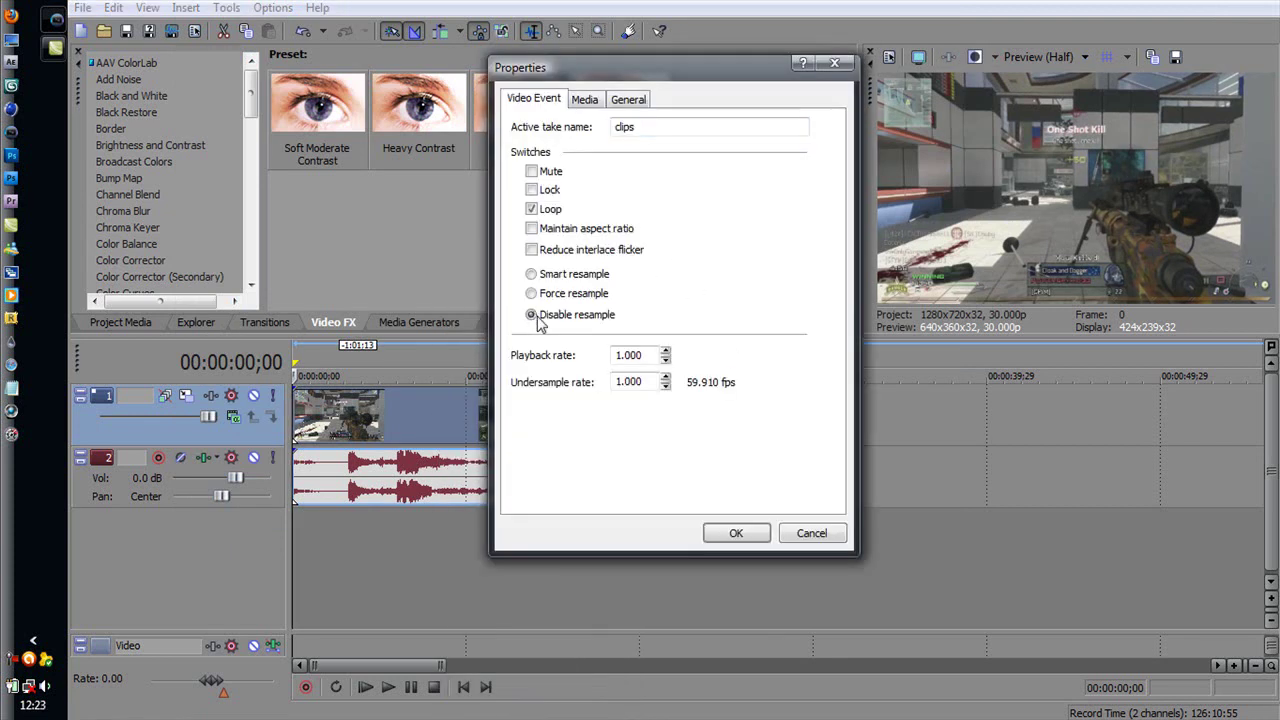
{"action": "left_click", "coordinate": [740, 533]}
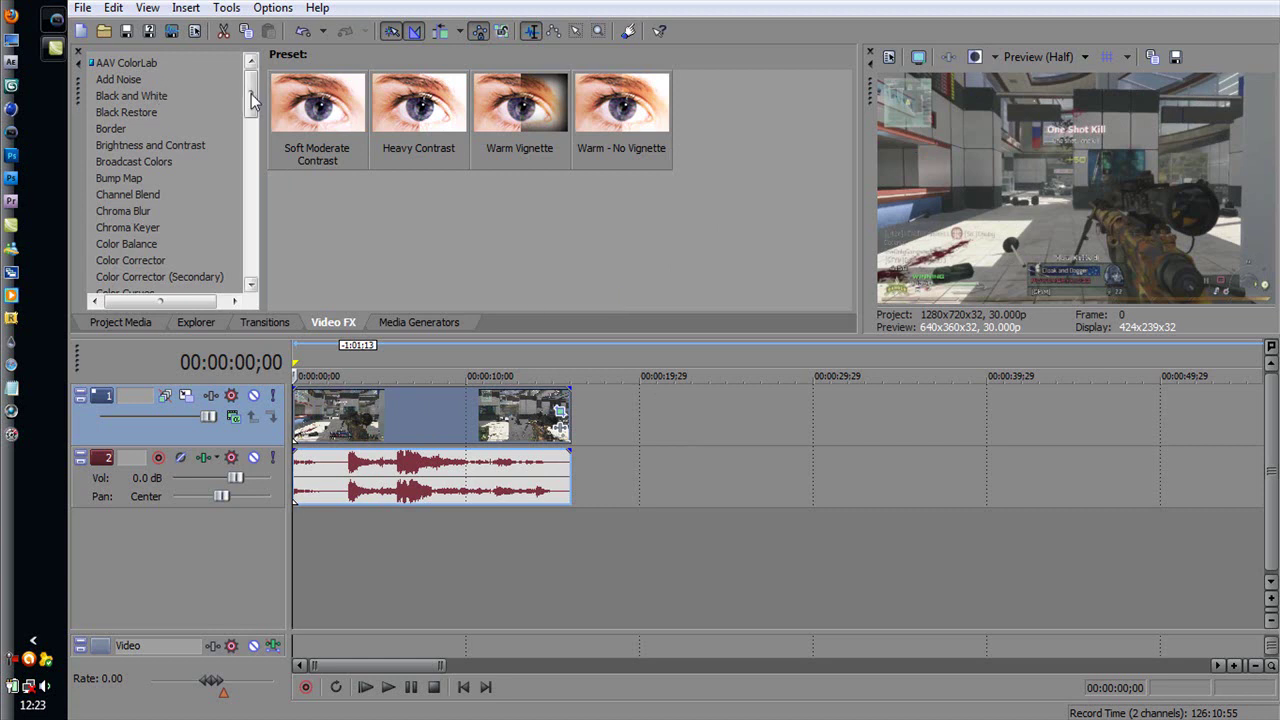
Apply the Soft Contrast Warm Vignette preset to the gameplay clip.
{"action": "left_click_drag", "start_coordinate": [251, 93], "coordinate": [255, 227]}
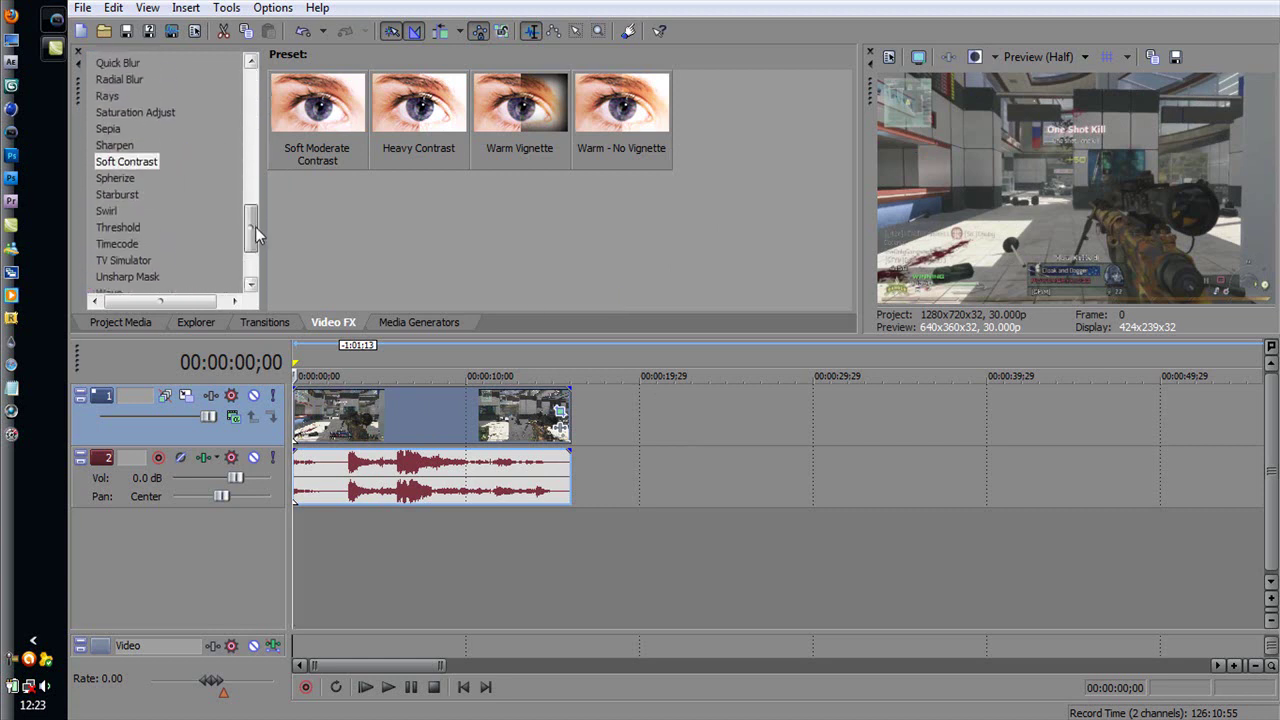
{"action": "left_click", "coordinate": [157, 164]}
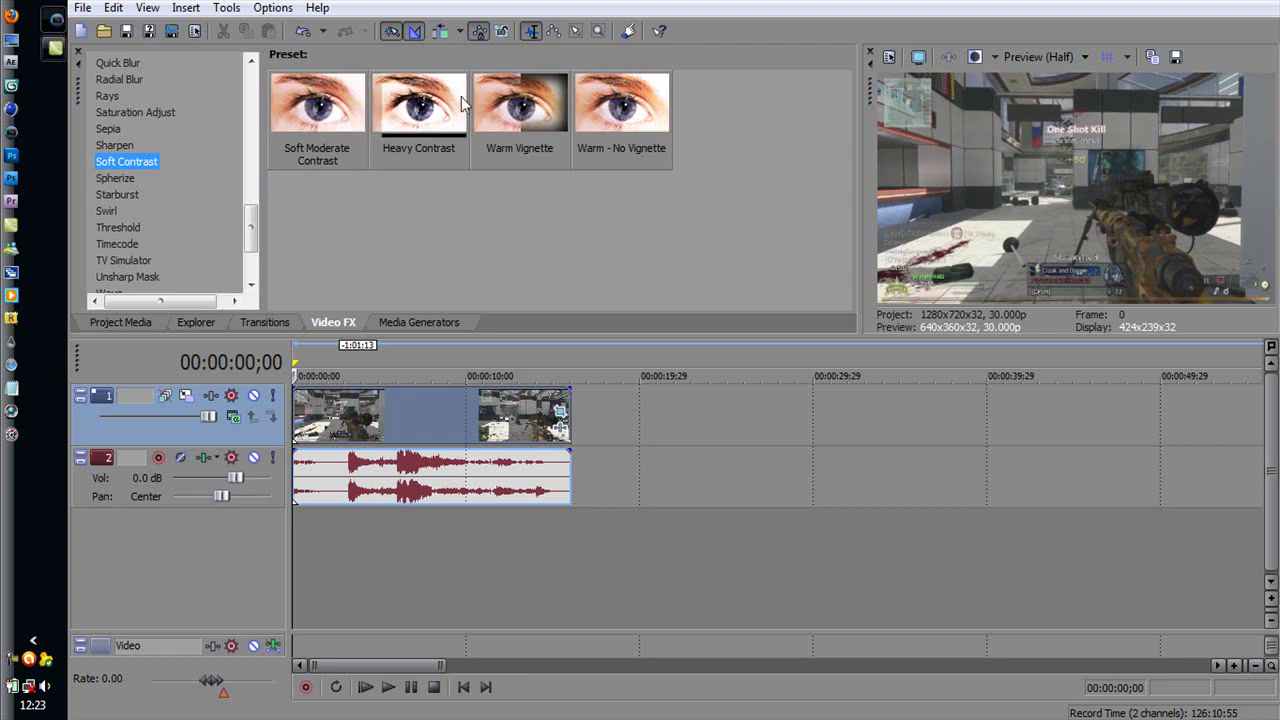
{"action": "left_click_drag", "start_coordinate": [518, 100], "coordinate": [399, 433]}
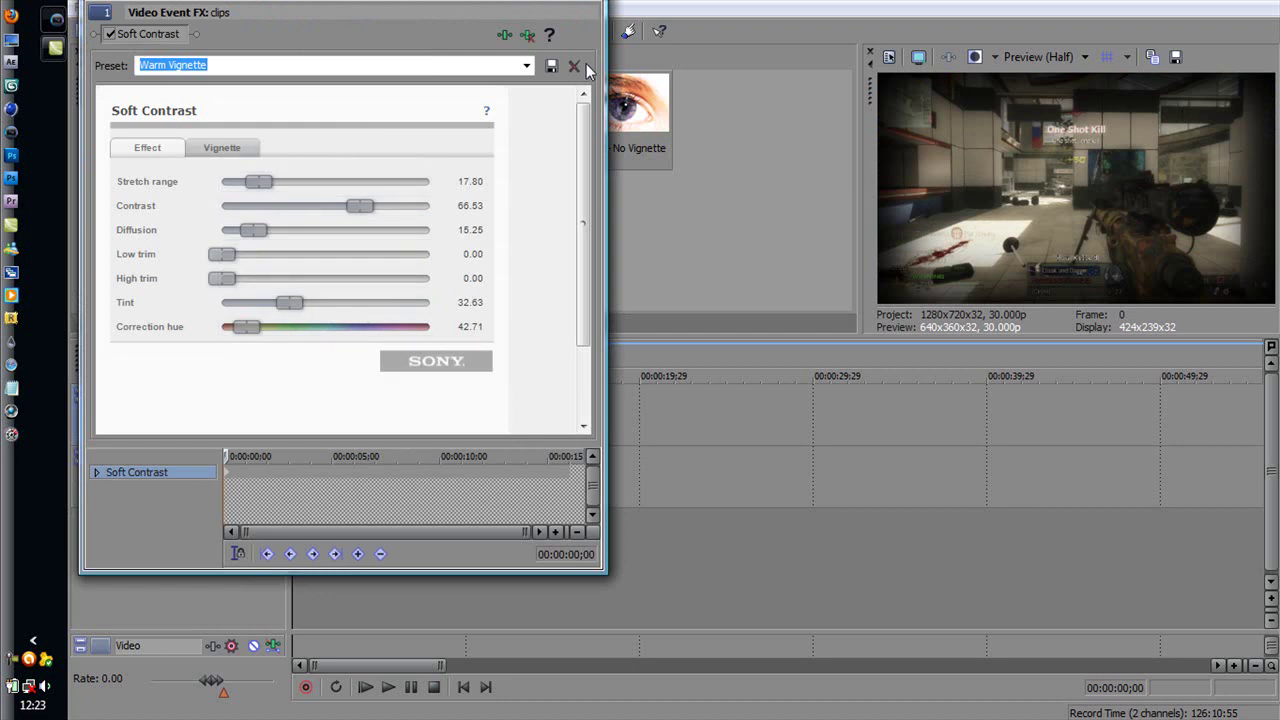
Set the Soft Contrast vignette Strength to 0.
{"action": "left_click", "coordinate": [228, 148]}
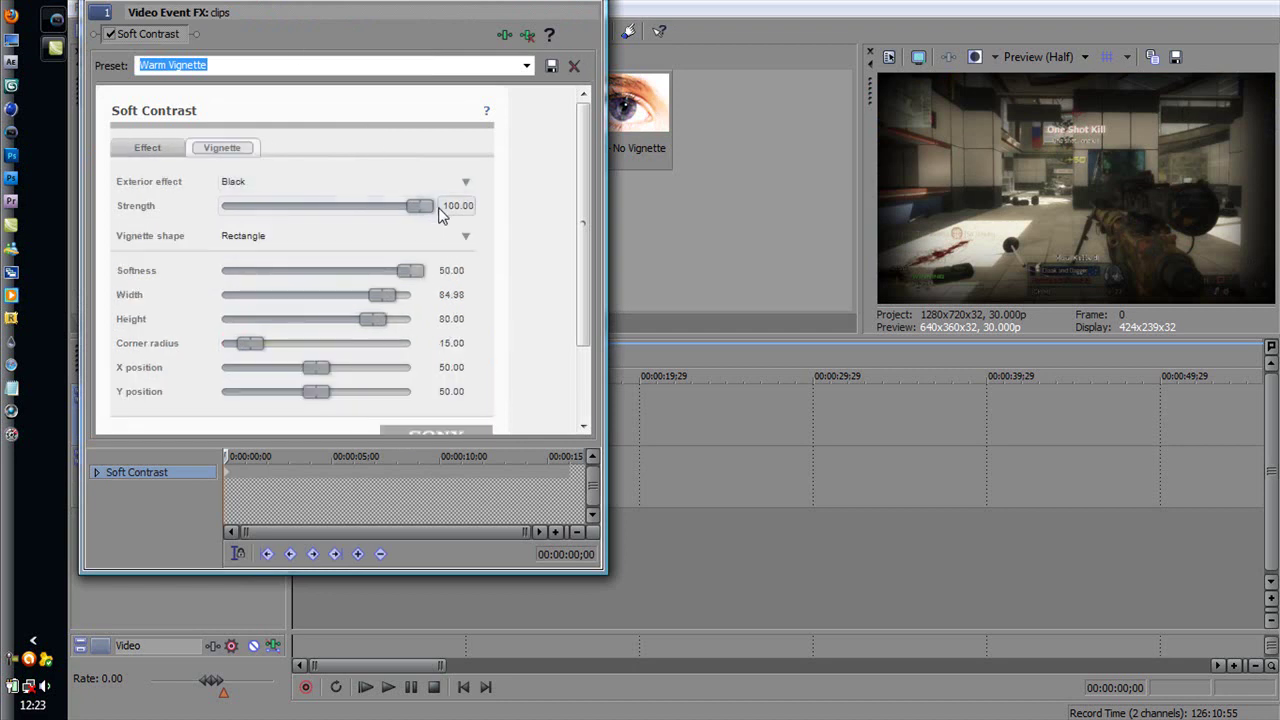
{"action": "left_click_drag", "start_coordinate": [427, 205], "coordinate": [175, 209]}
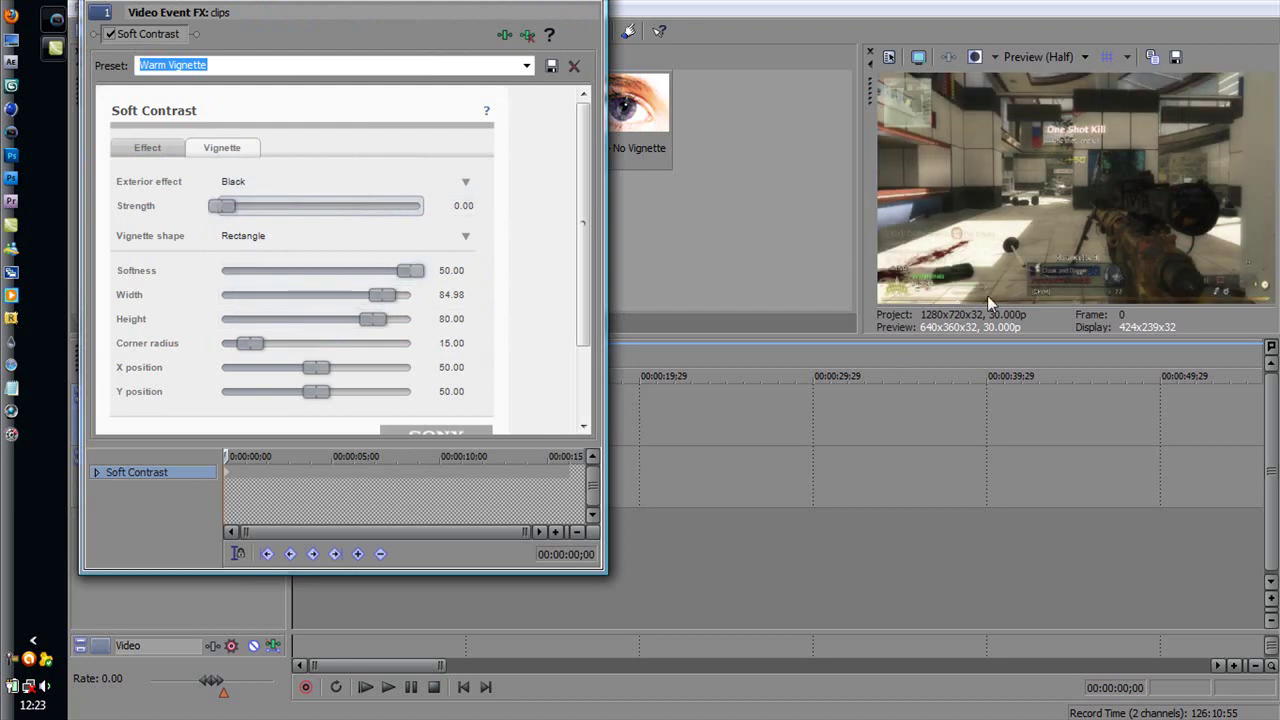
{"action": "left_click", "coordinate": [112, 33]}
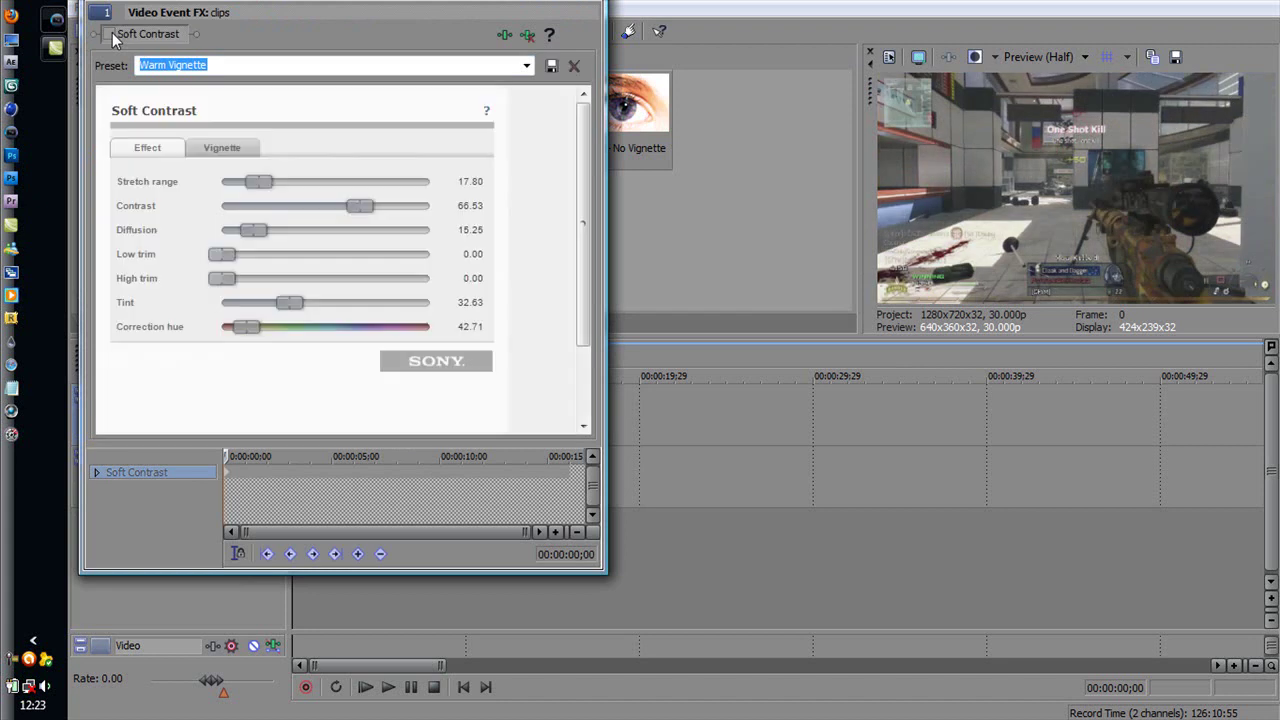
Set the Soft Contrast stretch range to 60.78 and contrast to 73.77.
{"action": "left_click", "coordinate": [112, 33]}
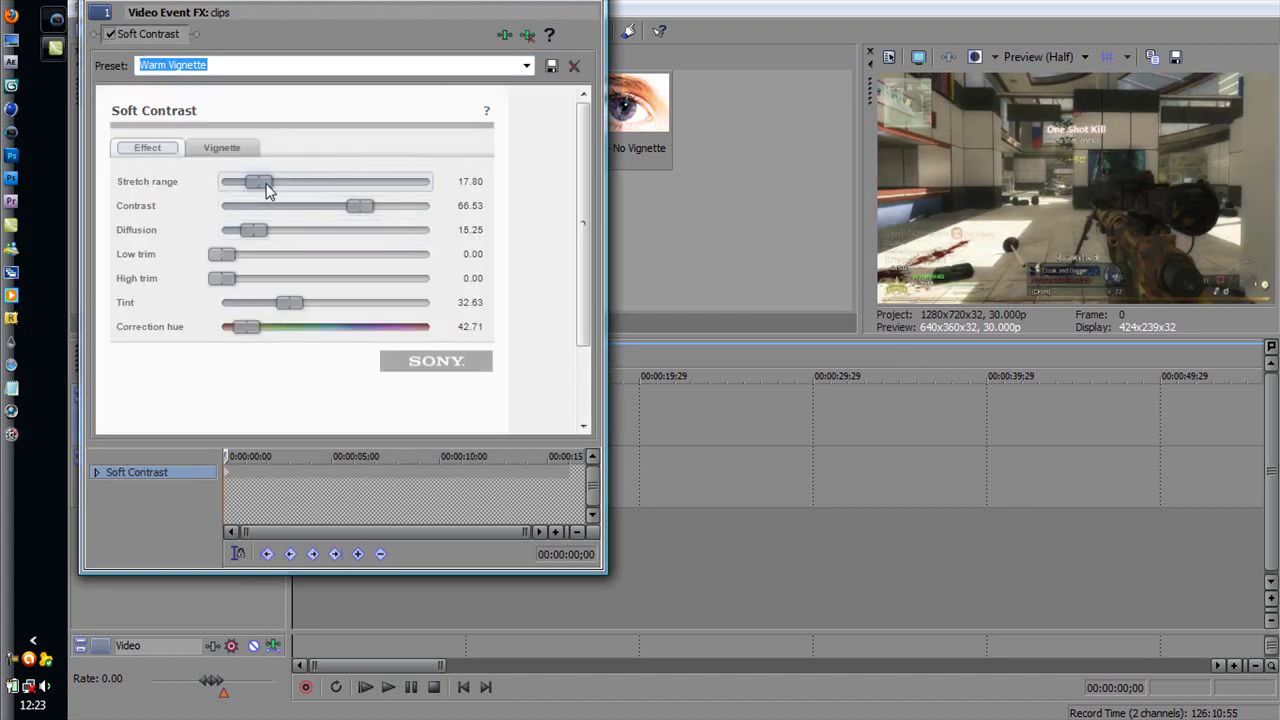
{"action": "left_click_drag", "start_coordinate": [259, 185], "coordinate": [385, 186]}
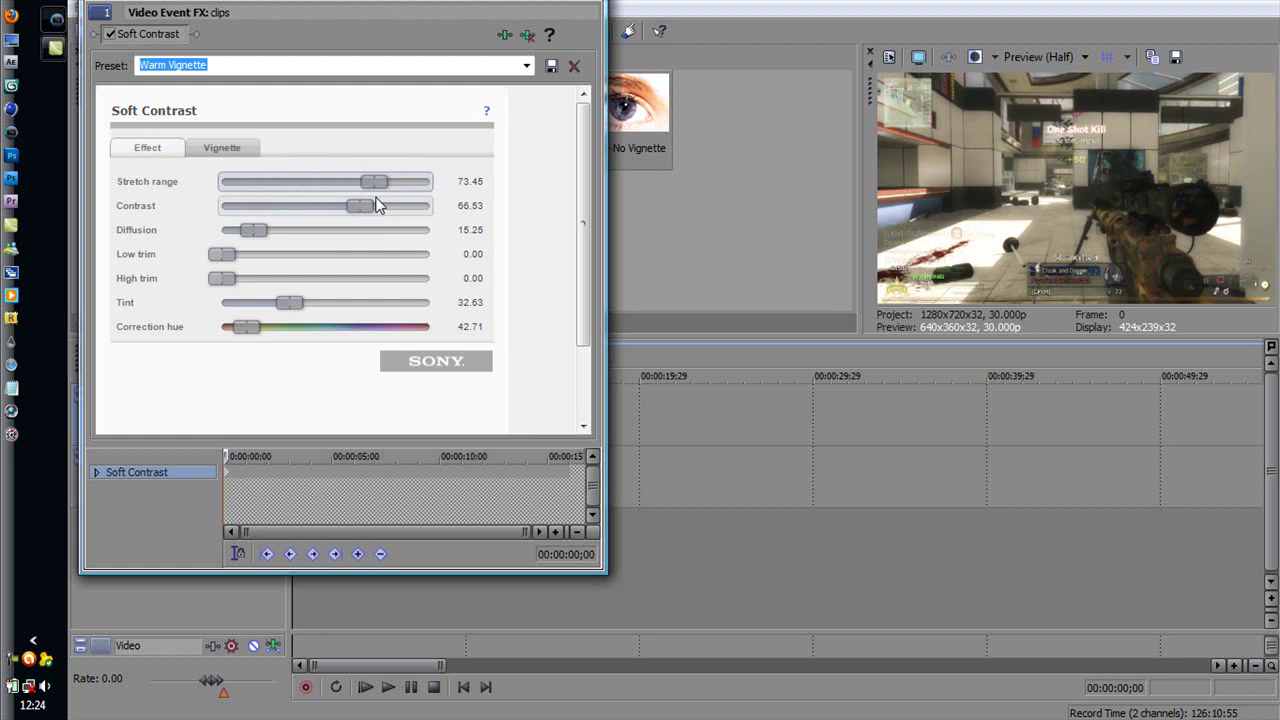
{"action": "left_click_drag", "start_coordinate": [366, 186], "coordinate": [353, 189]}
{"action": "left_click_drag", "start_coordinate": [371, 200], "coordinate": [377, 201]}
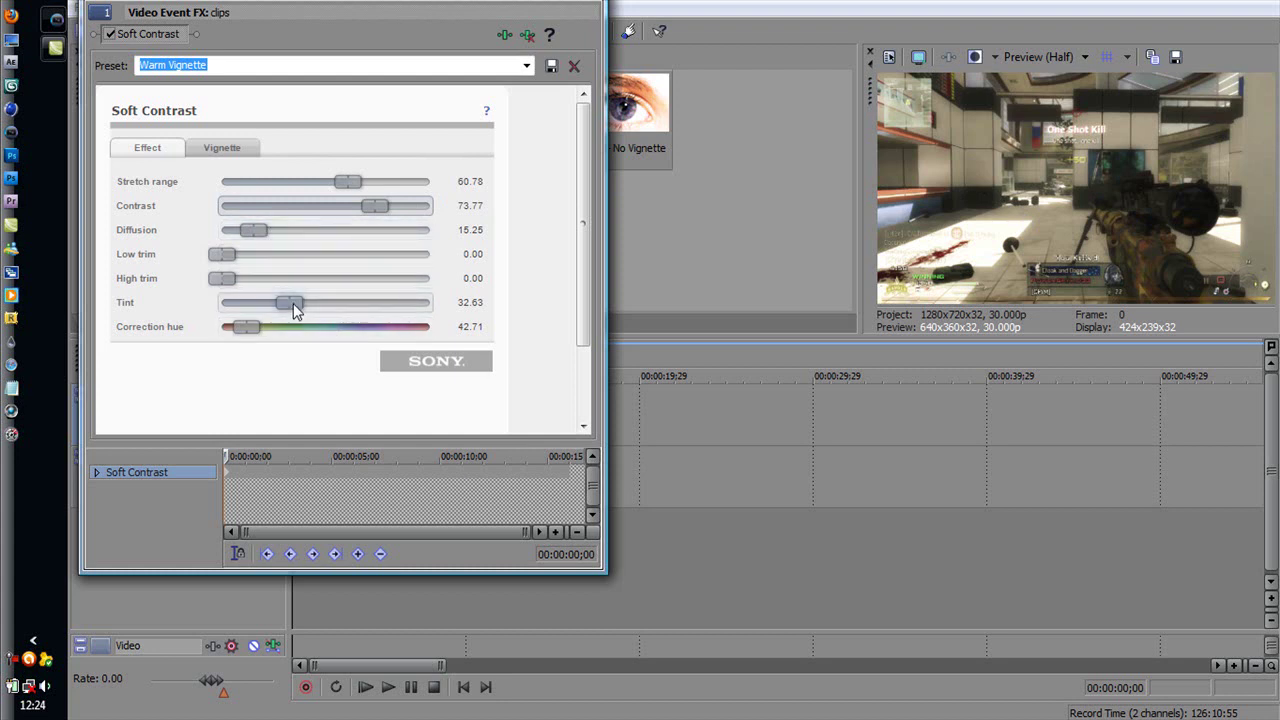
Lower the Soft Contrast tint to about 31 and shift the correction hue.
{"action": "left_click_drag", "start_coordinate": [290, 304], "coordinate": [461, 308]}
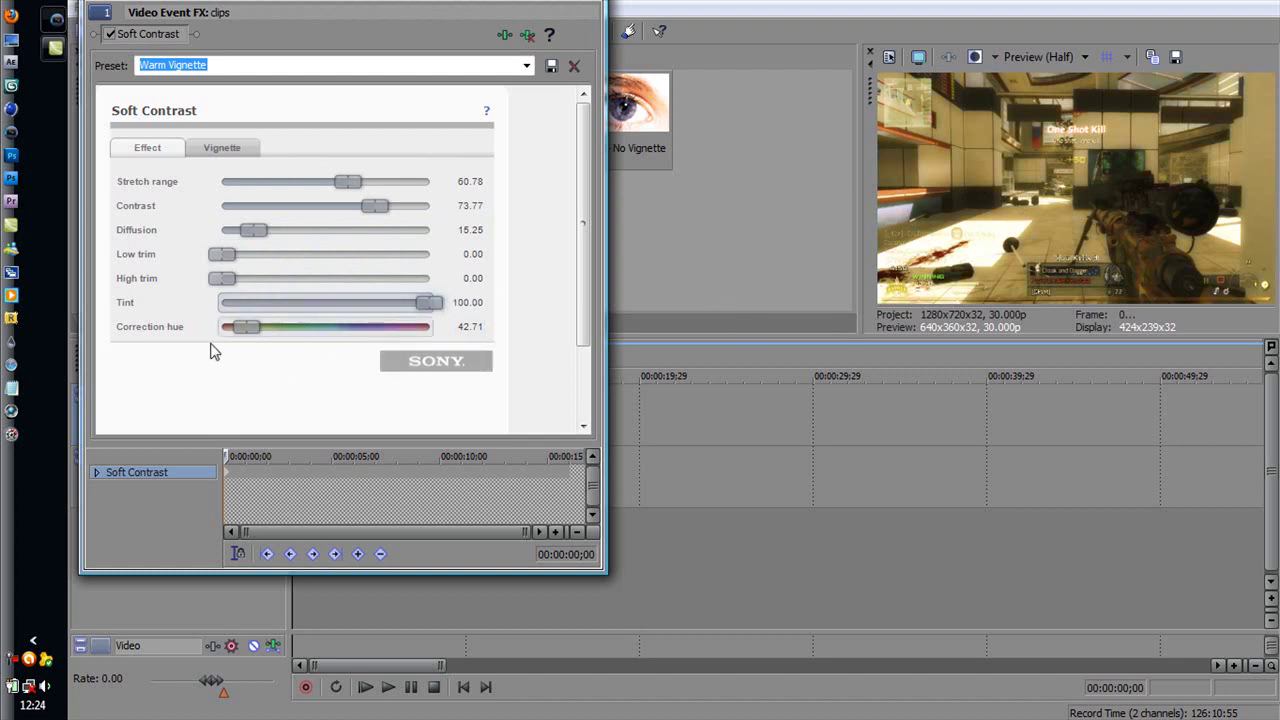
{"action": "left_click_drag", "start_coordinate": [279, 333], "coordinate": [241, 334]}
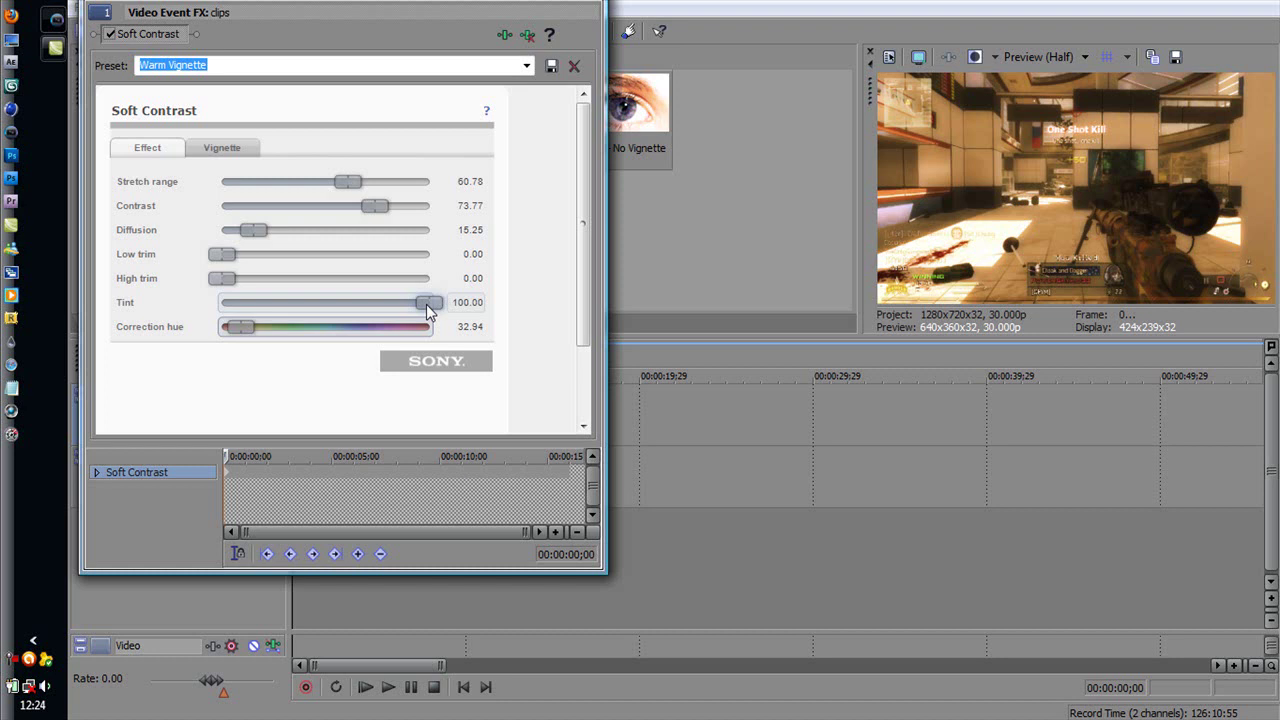
{"action": "left_click_drag", "start_coordinate": [428, 304], "coordinate": [280, 310]}
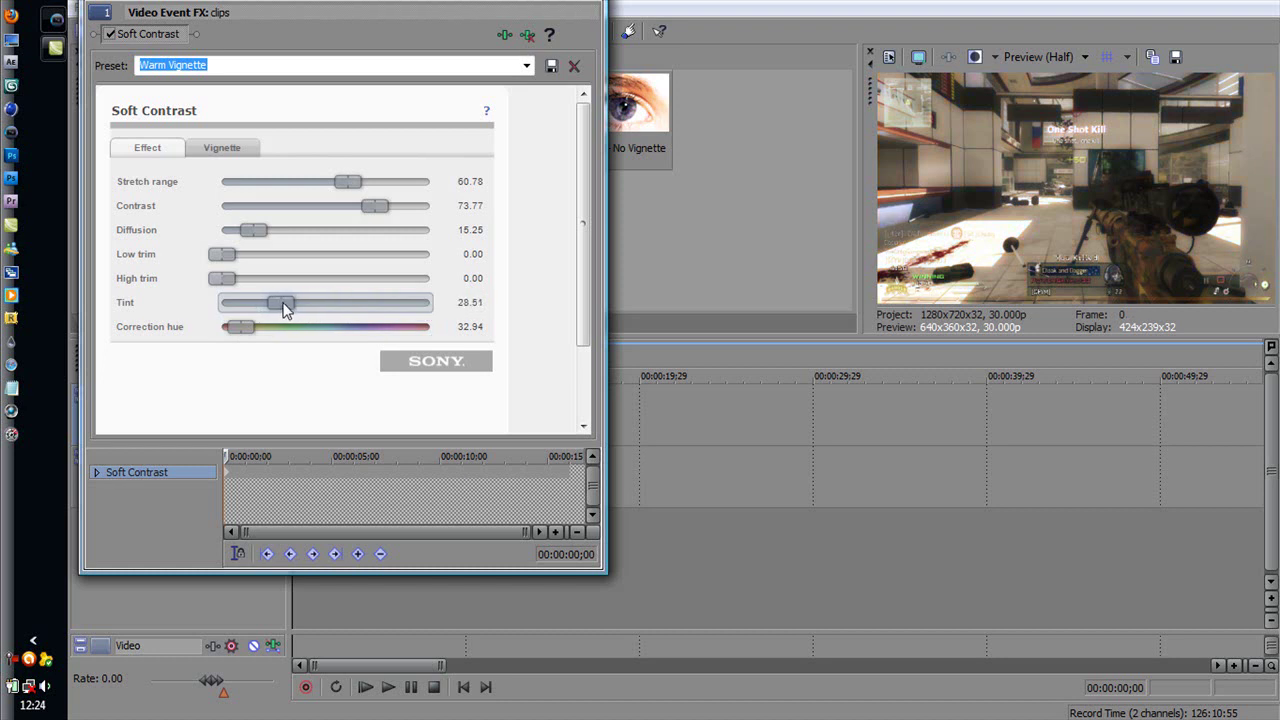
{"action": "left_click_drag", "start_coordinate": [285, 309], "coordinate": [298, 306]}
{"action": "key", "text": "Escape"}
{"action": "left_click_drag", "start_coordinate": [250, 218], "coordinate": [250, 88]}
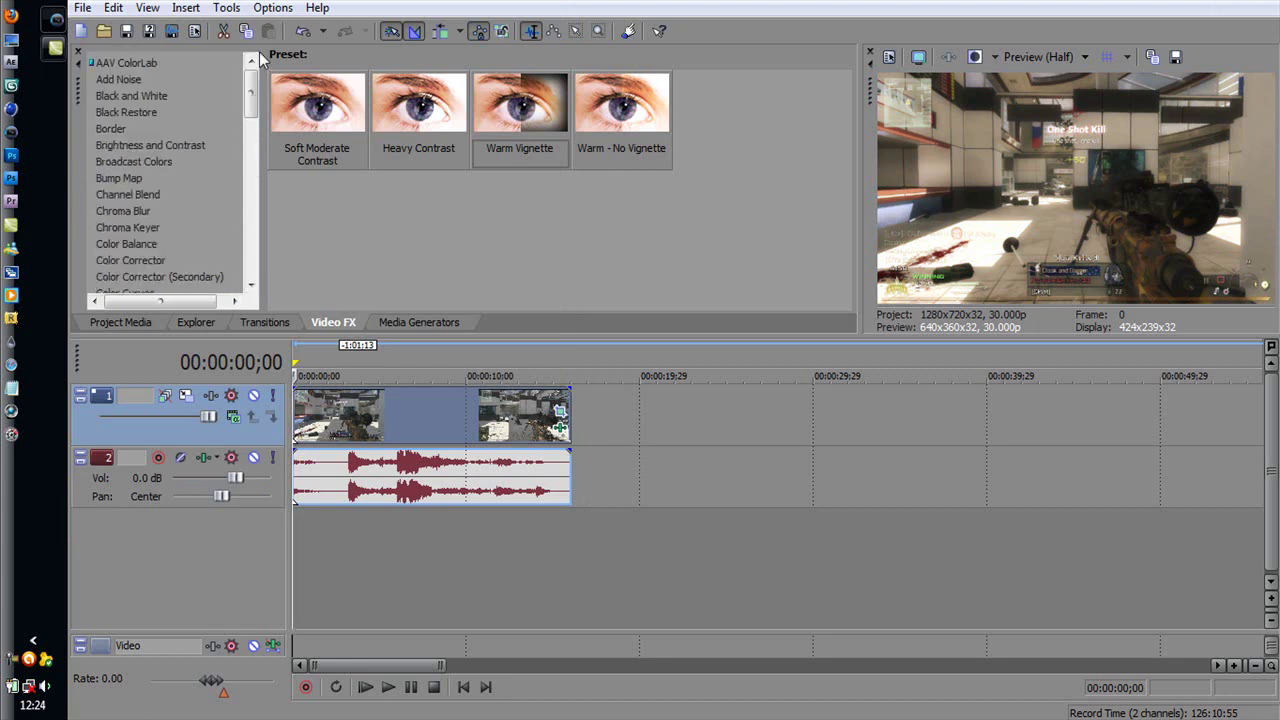
Add a Color Curves effect to the clip using the Reset to None preset.
{"action": "left_click", "coordinate": [141, 143]}
{"action": "scroll", "coordinate": [141, 140], "scroll_direction": "down", "scroll_amount": 2}
{"action": "left_click", "coordinate": [125, 209]}
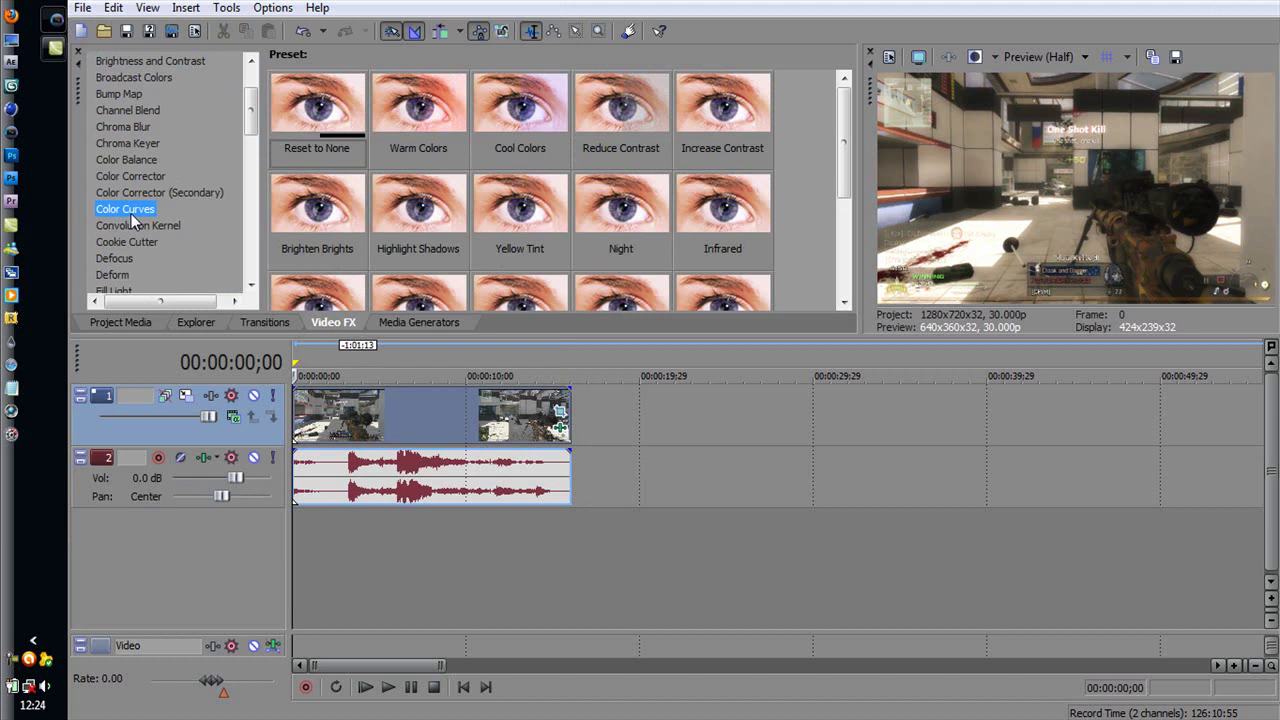
{"action": "scroll", "coordinate": [455, 180], "scroll_direction": "down", "scroll_amount": 5}
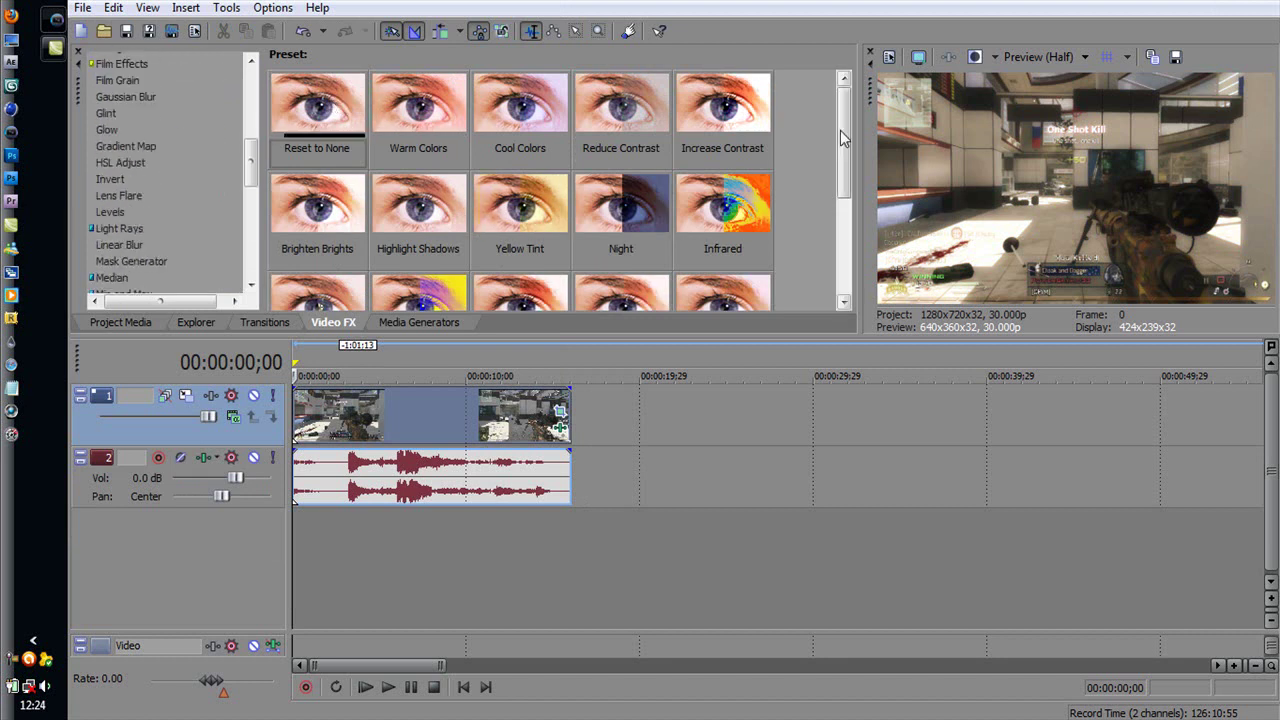
{"action": "left_click_drag", "start_coordinate": [844, 150], "coordinate": [853, 122]}
{"action": "left_click_drag", "start_coordinate": [316, 118], "coordinate": [411, 396]}
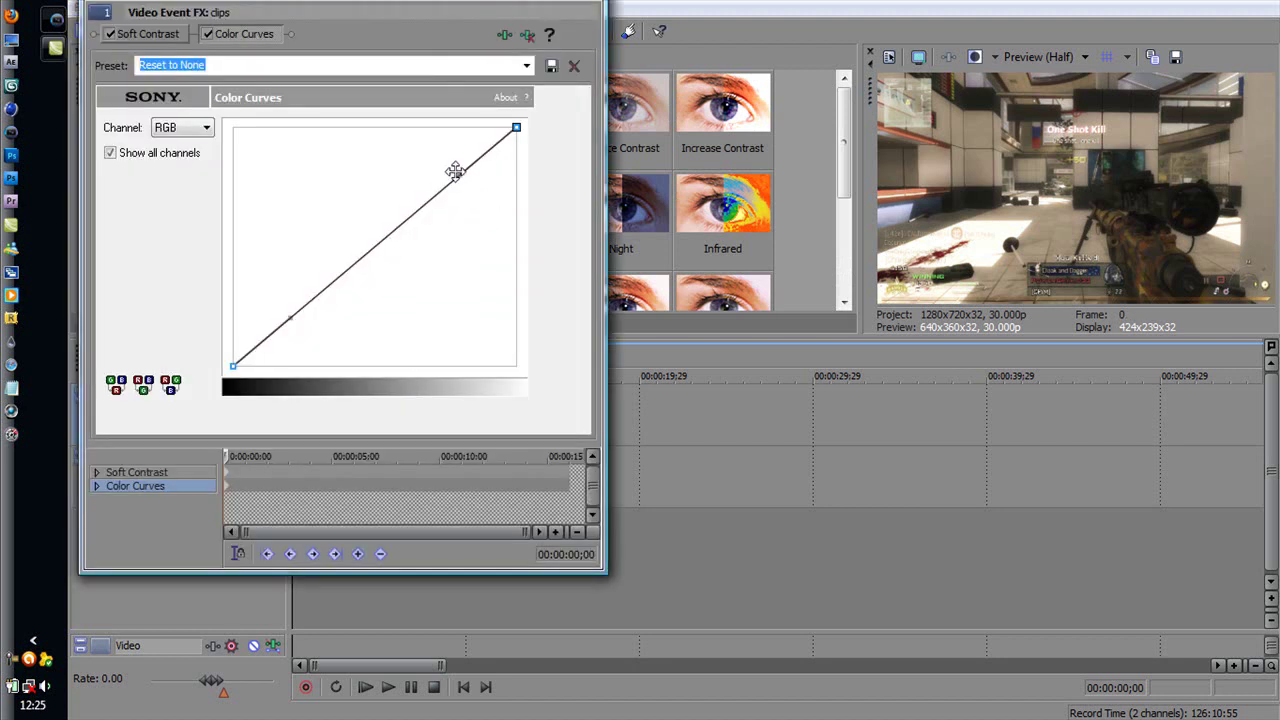
Bend the Color Curves RGB curve into an S-shape, raising highlights and lowering shadows.
{"action": "left_click_drag", "start_coordinate": [451, 171], "coordinate": [427, 146]}
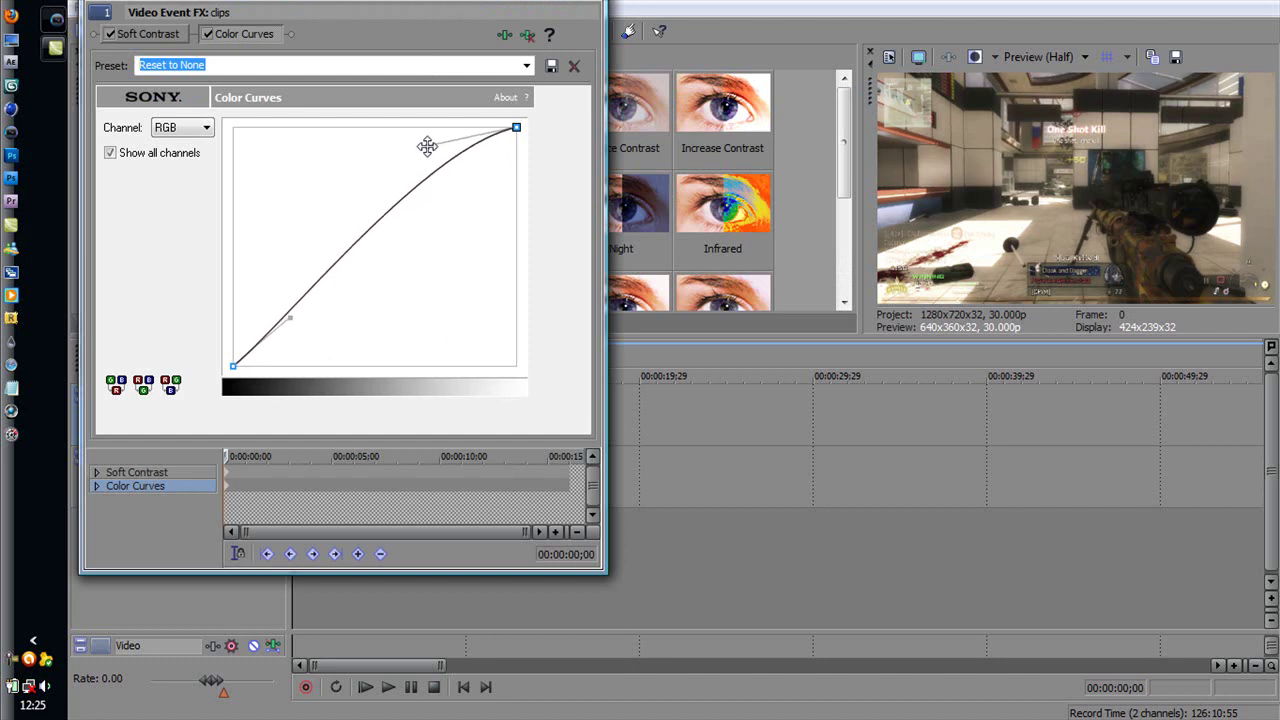
{"action": "left_click_drag", "start_coordinate": [291, 320], "coordinate": [325, 338]}
{"action": "left_click_drag", "start_coordinate": [426, 145], "coordinate": [403, 146]}
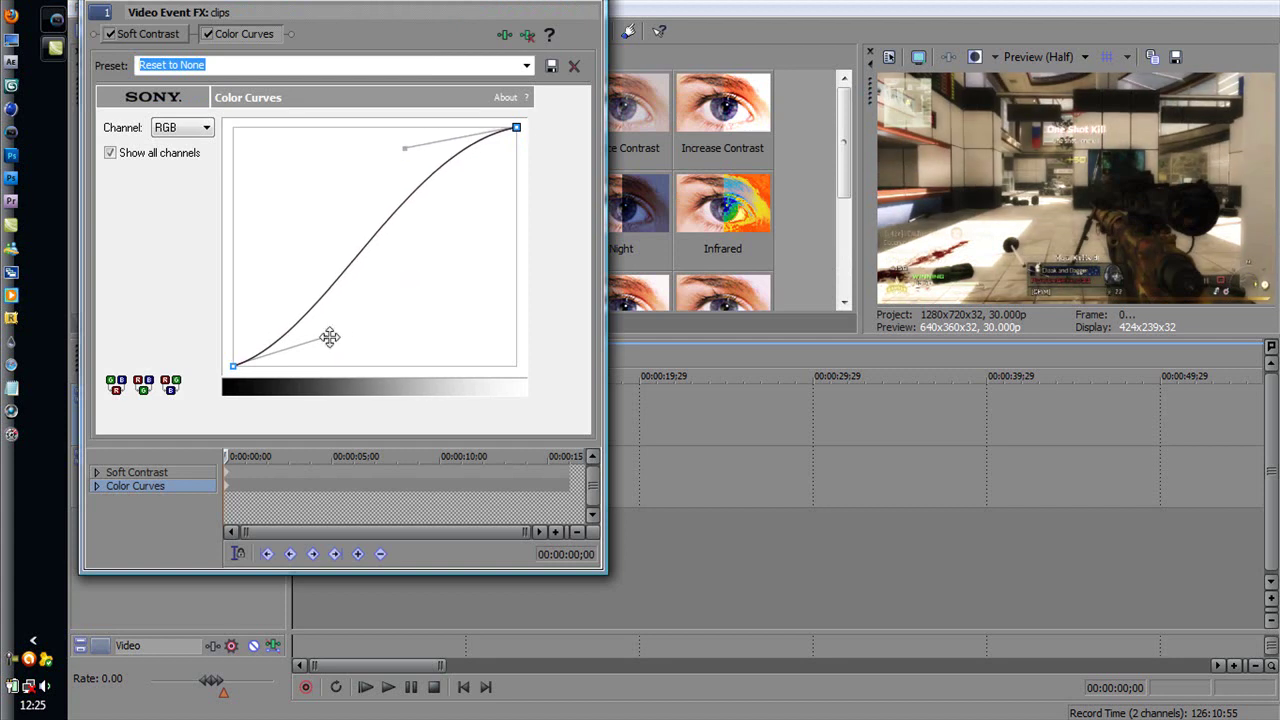
{"action": "left_click_drag", "start_coordinate": [329, 337], "coordinate": [359, 326]}
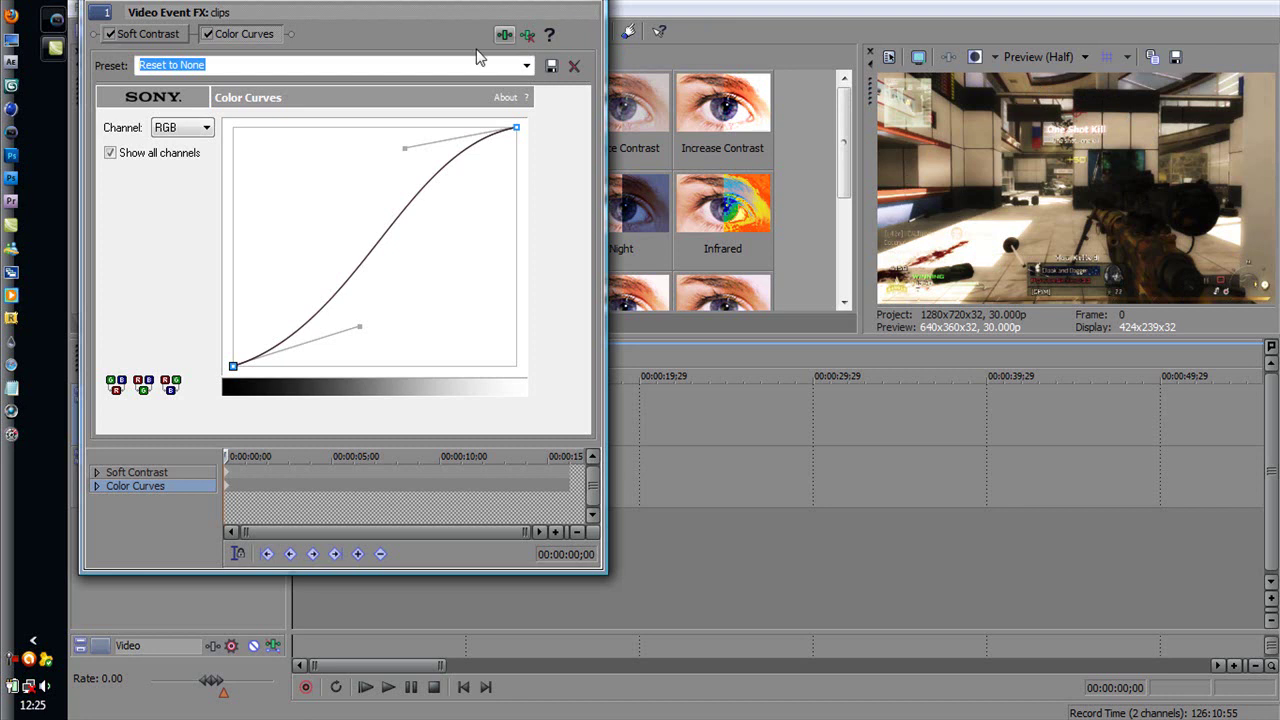
{"action": "key", "text": "Escape"}
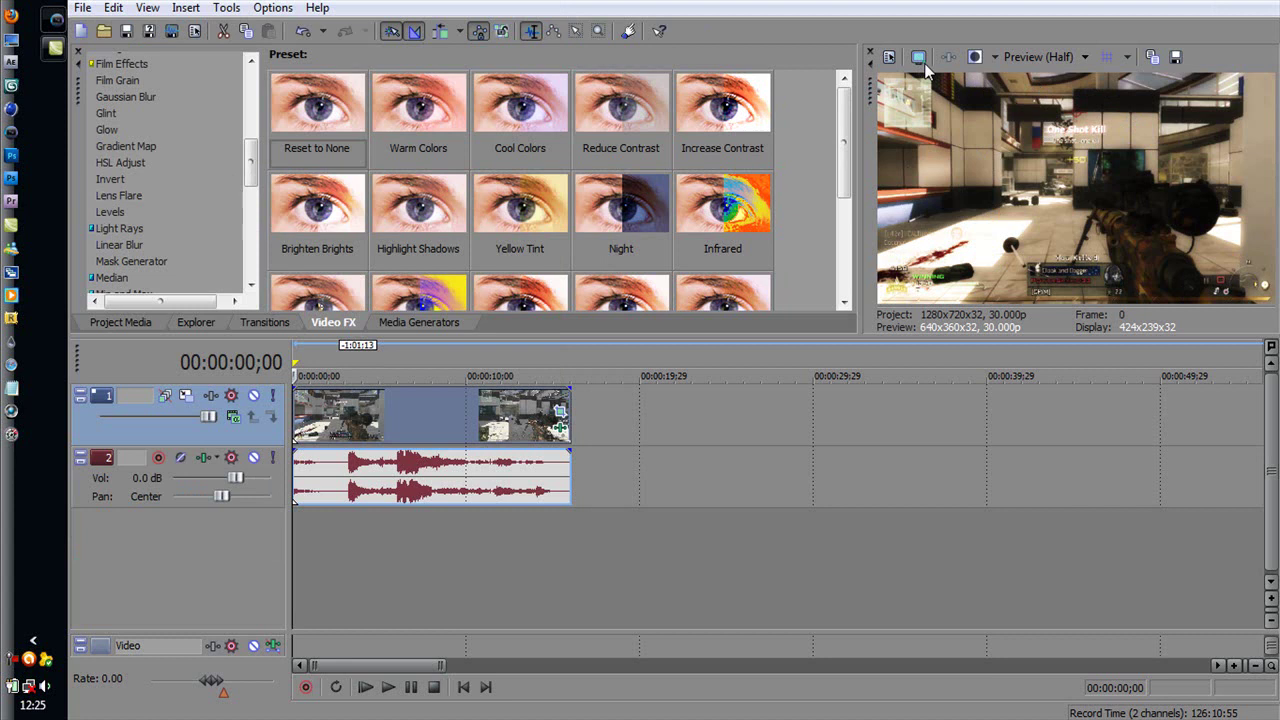
Toggle the FX bypass to compare the clip before and after grading, ending with effects on.
{"action": "left_click", "coordinate": [978, 58]}
{"action": "left_click", "coordinate": [986, 58]}
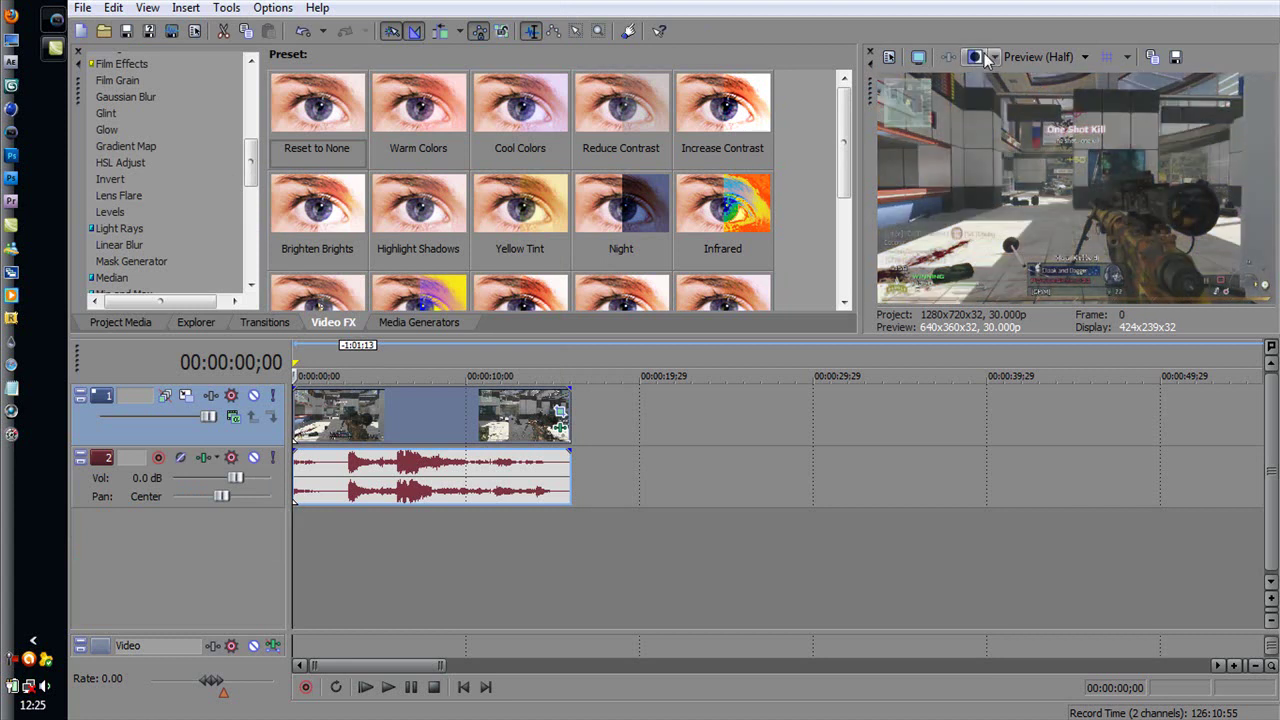
{"action": "left_click", "coordinate": [986, 58]}
{"action": "left_click", "coordinate": [986, 58]}
{"action": "left_click", "coordinate": [986, 58]}
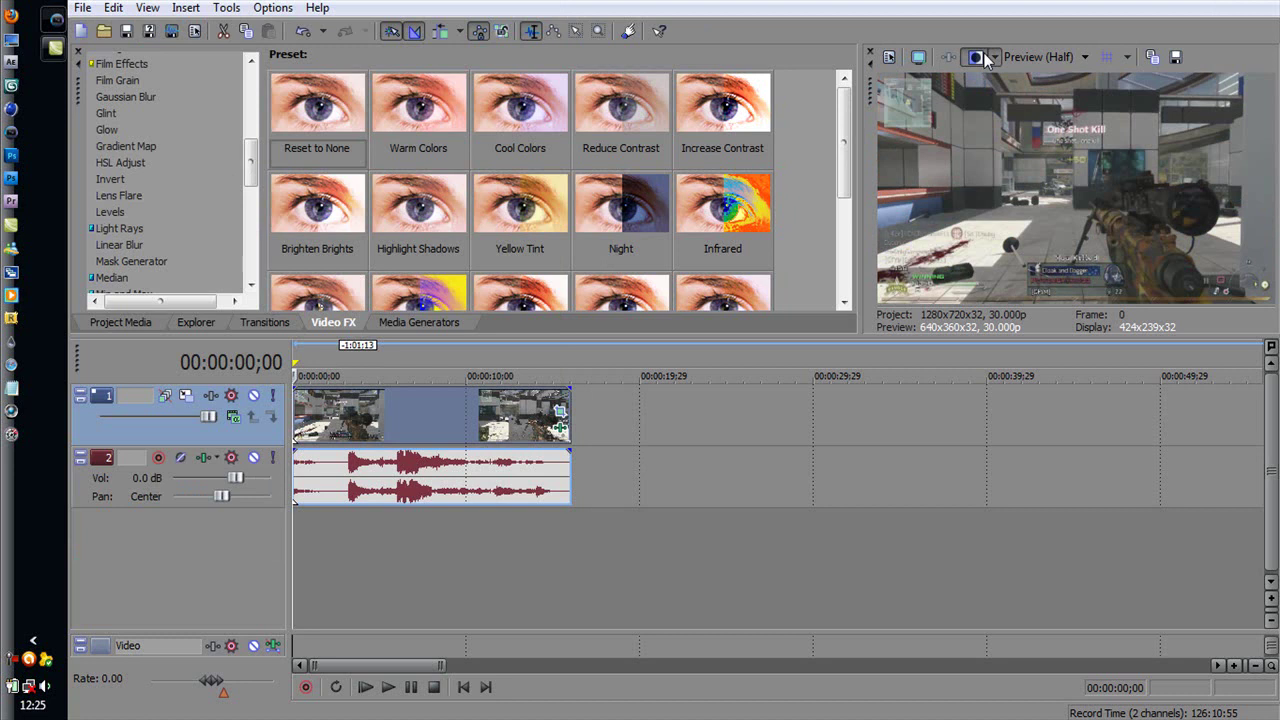
{"action": "left_click", "coordinate": [986, 58]}
{"action": "left_click", "coordinate": [986, 58]}
{"action": "left_click", "coordinate": [986, 58]}
{"action": "scroll", "coordinate": [240, 155], "scroll_direction": "up", "scroll_amount": 7}
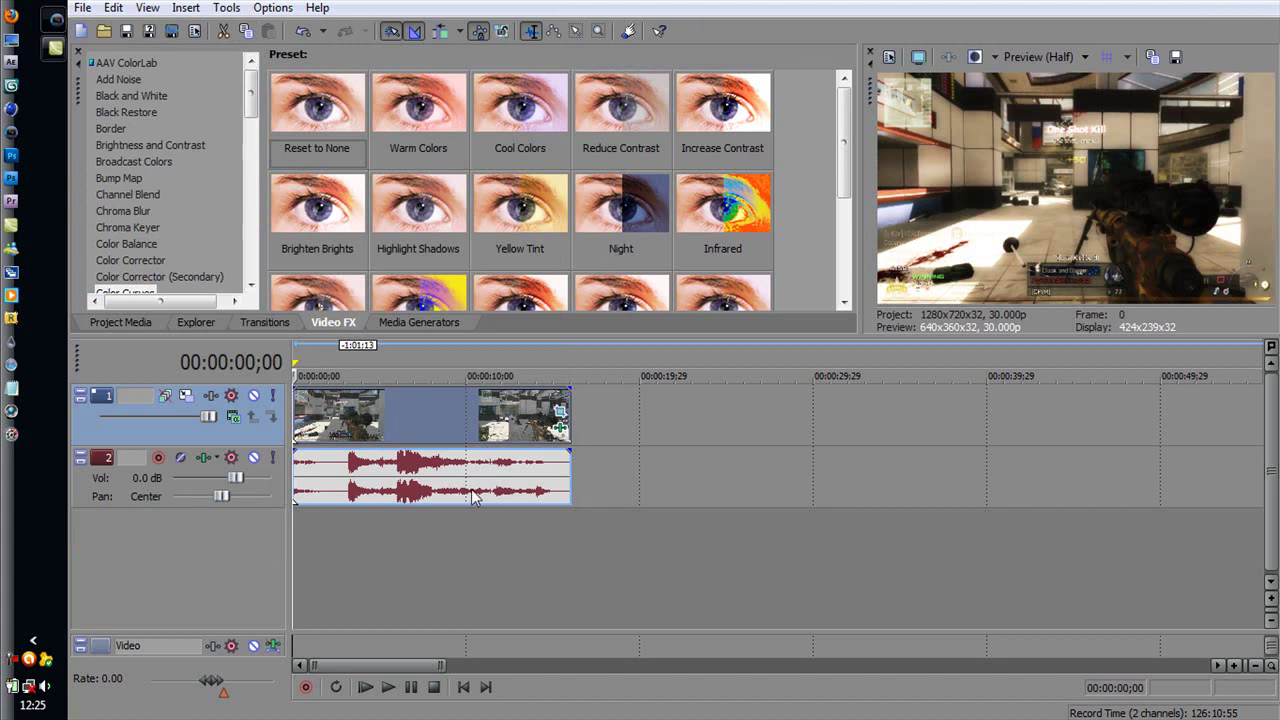
Remove the Color Curves effect from the clip's effect chain.
{"action": "left_click", "coordinate": [560, 411]}
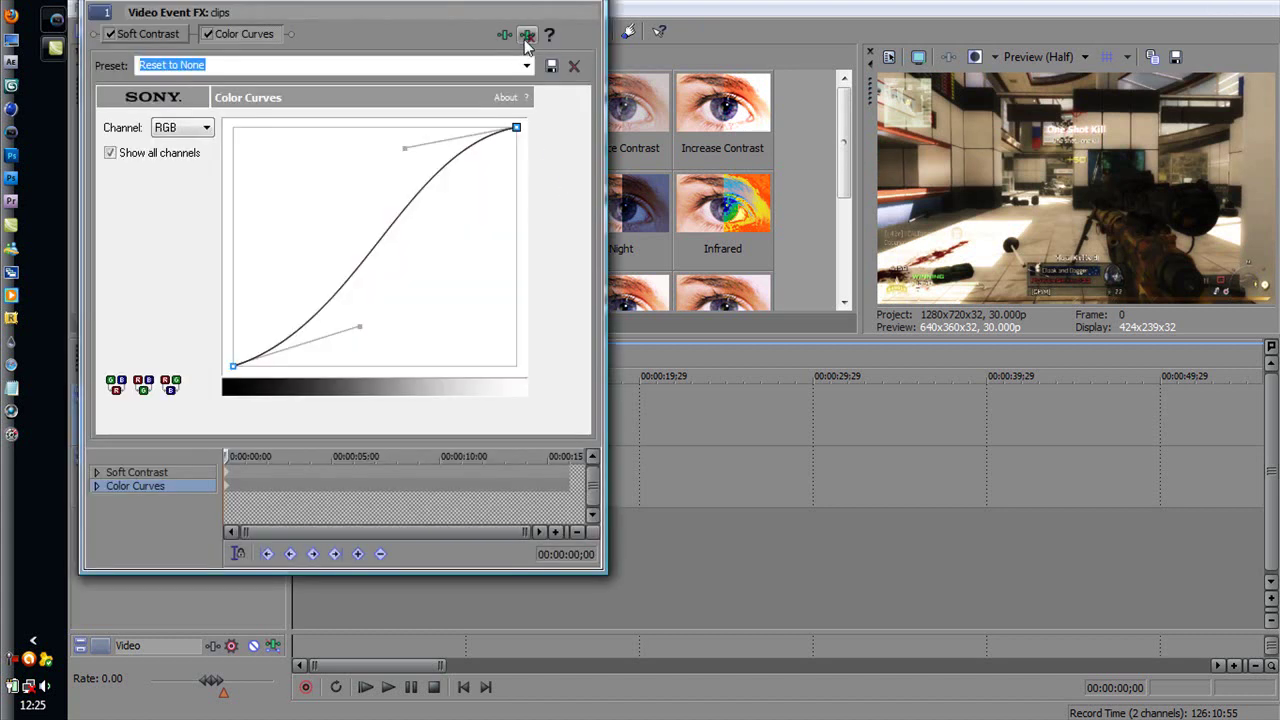
{"action": "left_click", "coordinate": [527, 34]}
{"action": "left_click", "coordinate": [590, 11]}
Add the Broadcast CC filter package to the clip's effect chain.
{"action": "left_click", "coordinate": [560, 433]}
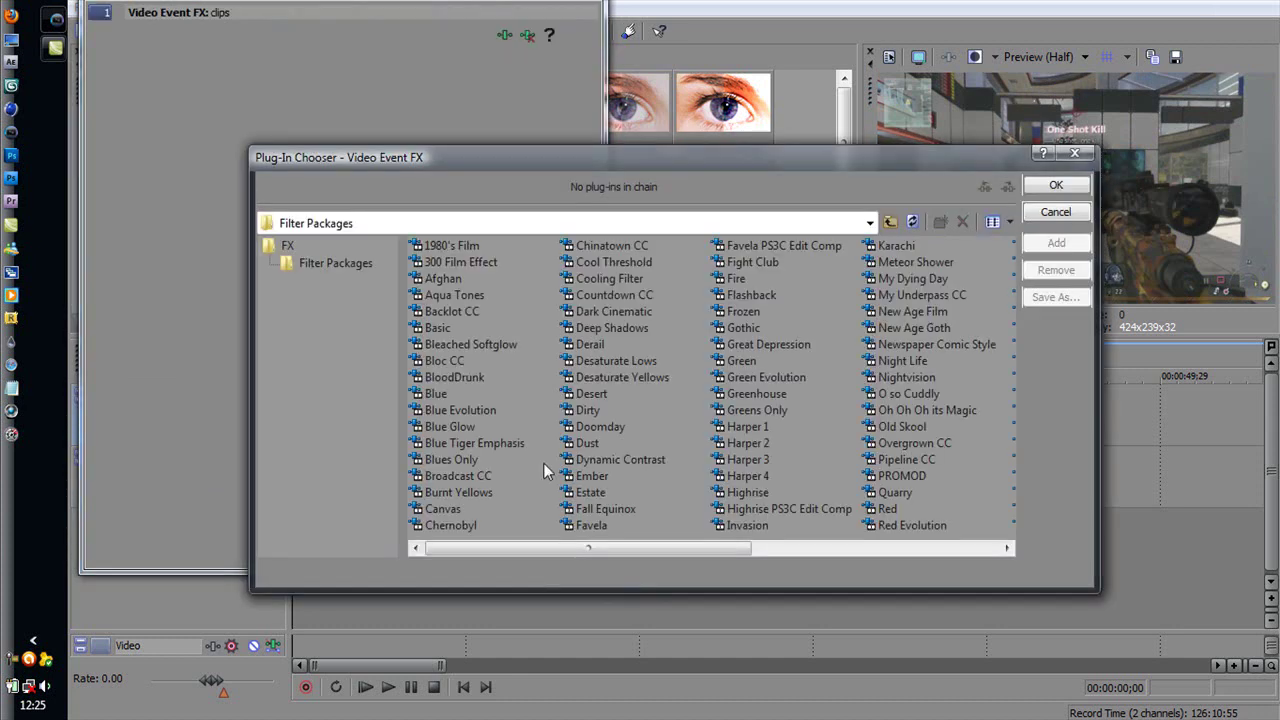
{"action": "left_click", "coordinate": [480, 478]}
{"action": "left_click", "coordinate": [1056, 243]}
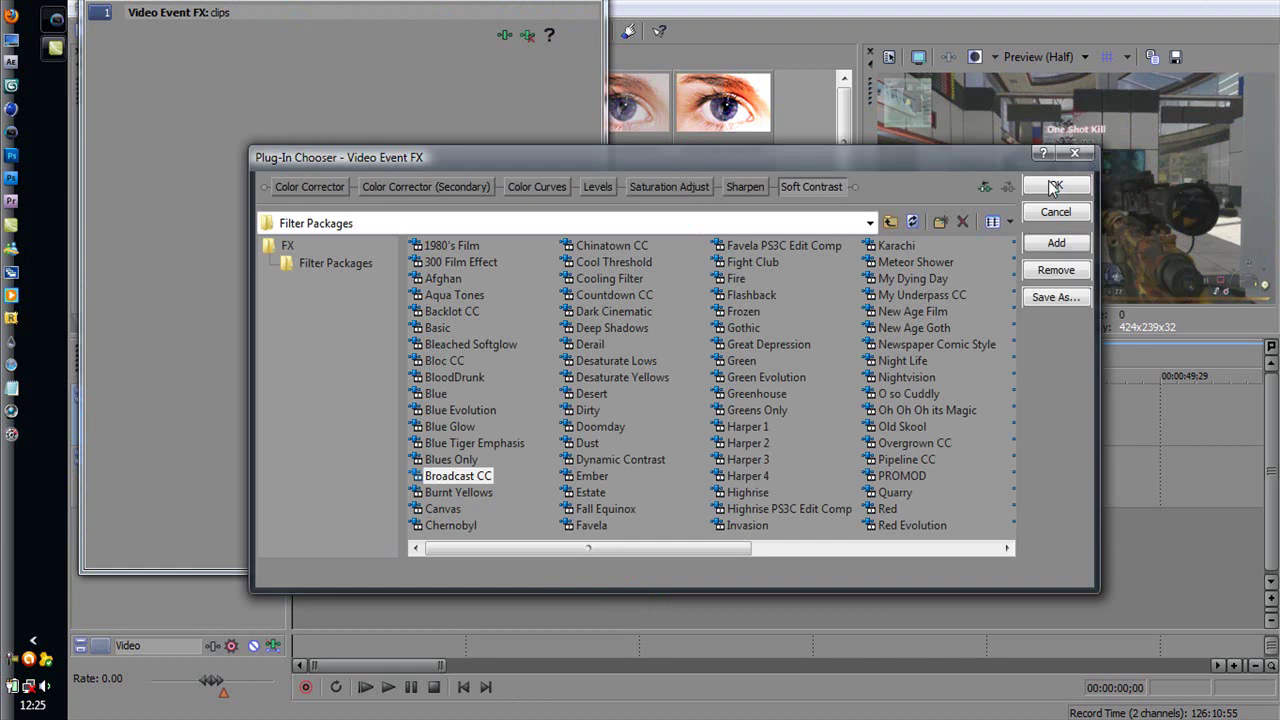
{"action": "left_click", "coordinate": [1056, 185]}
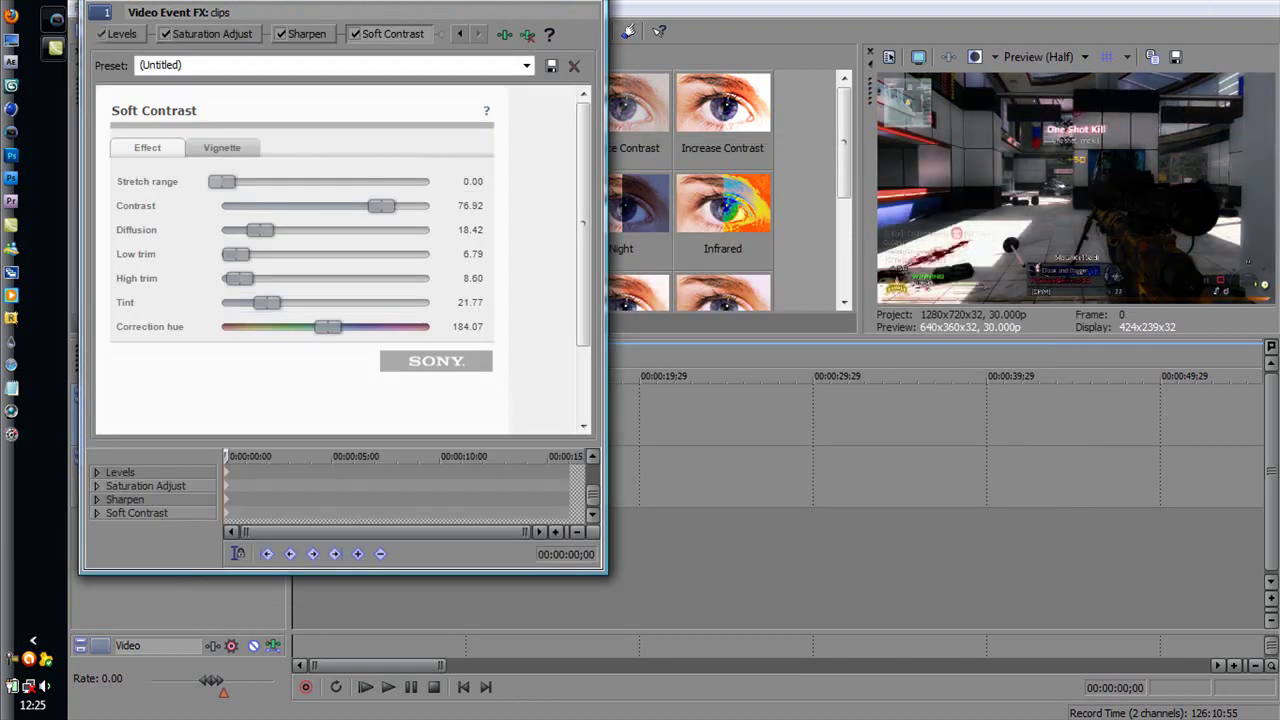
{"action": "left_click", "coordinate": [592, 11]}
Set the preview quality to Best (Full).
{"action": "left_click", "coordinate": [1040, 57]}
{"action": "mouse_move", "coordinate": [1035, 137]}
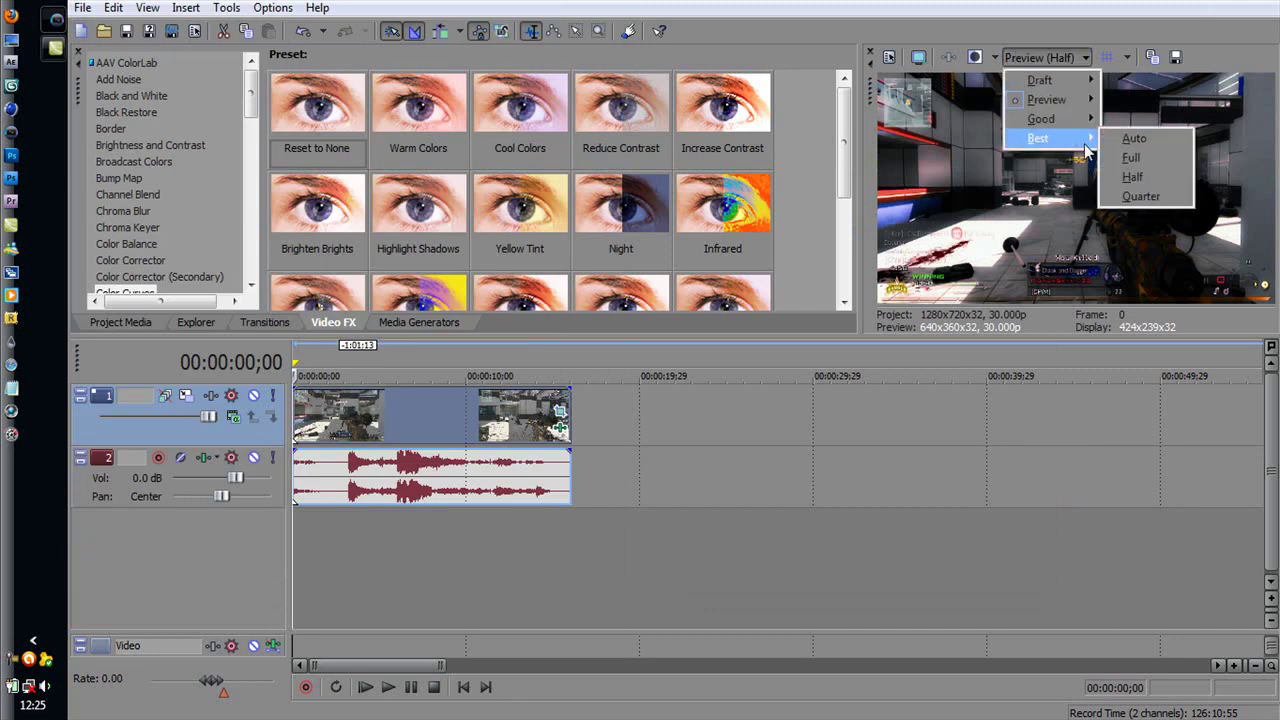
{"action": "left_click", "coordinate": [1115, 157]}
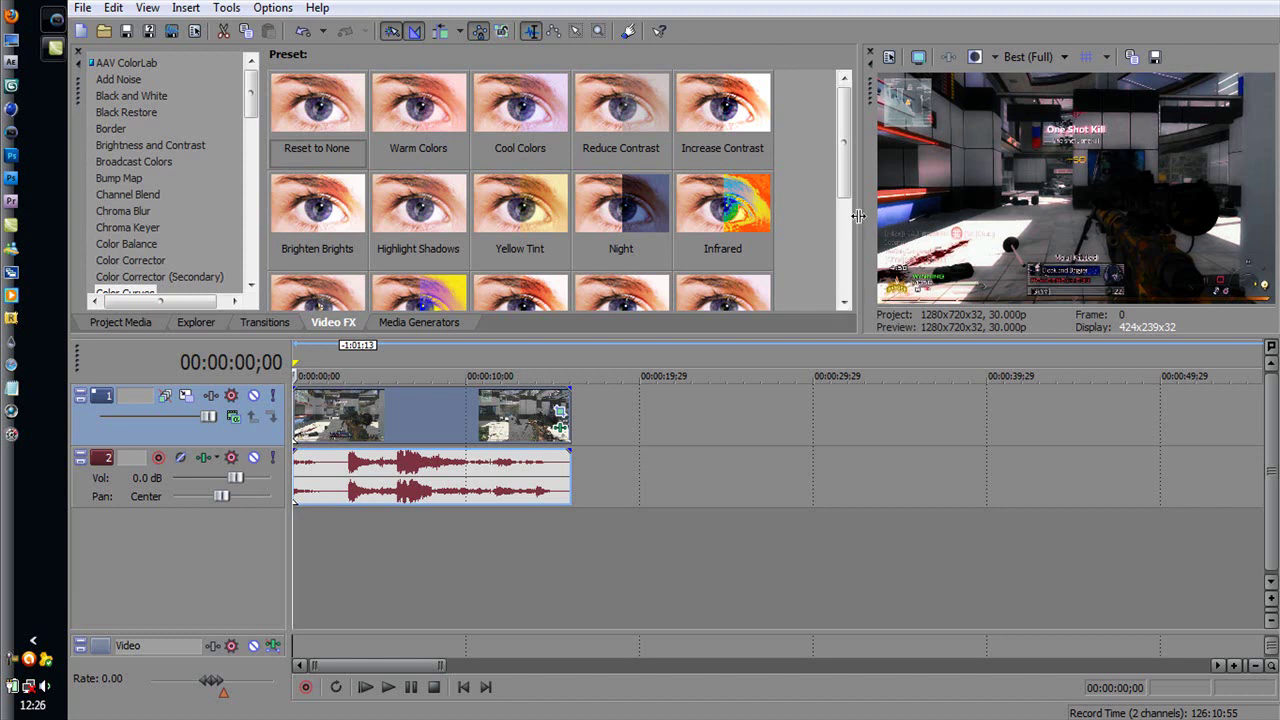
Enlarge the Video Preview by narrowing the presets panel and making it taller.
{"action": "left_click_drag", "start_coordinate": [860, 218], "coordinate": [503, 221]}
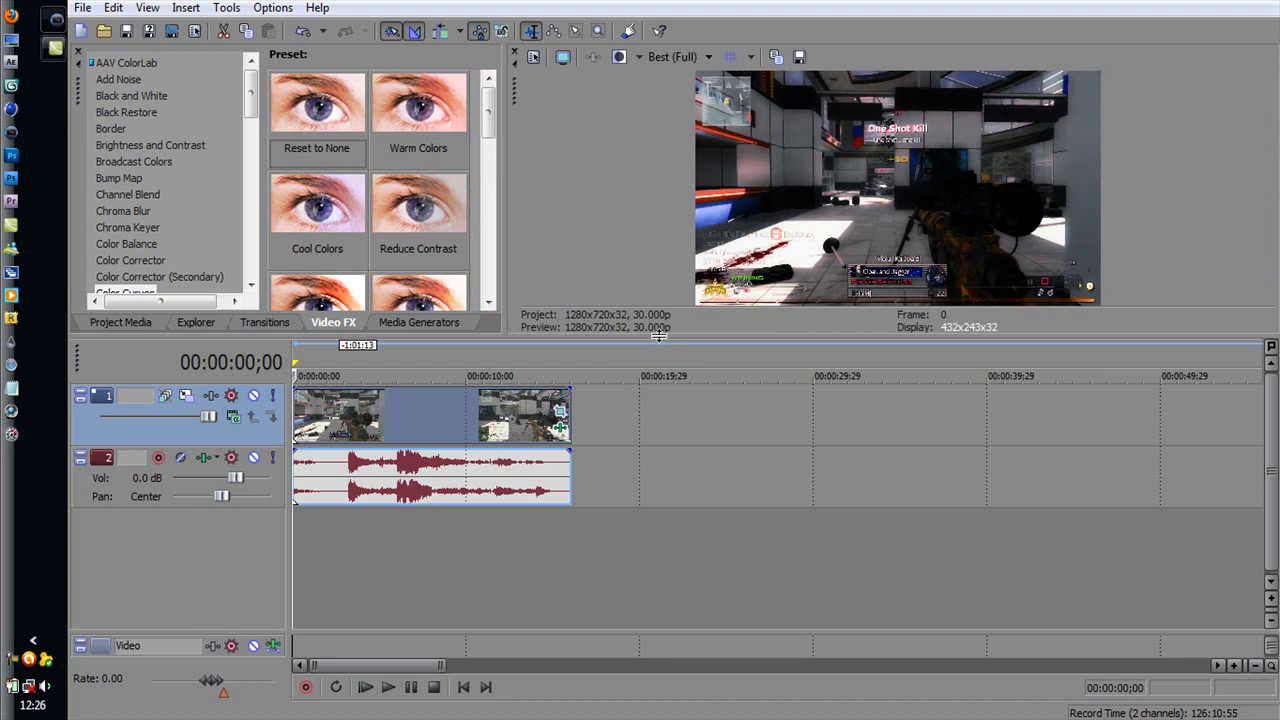
{"action": "left_click_drag", "start_coordinate": [662, 336], "coordinate": [670, 523]}
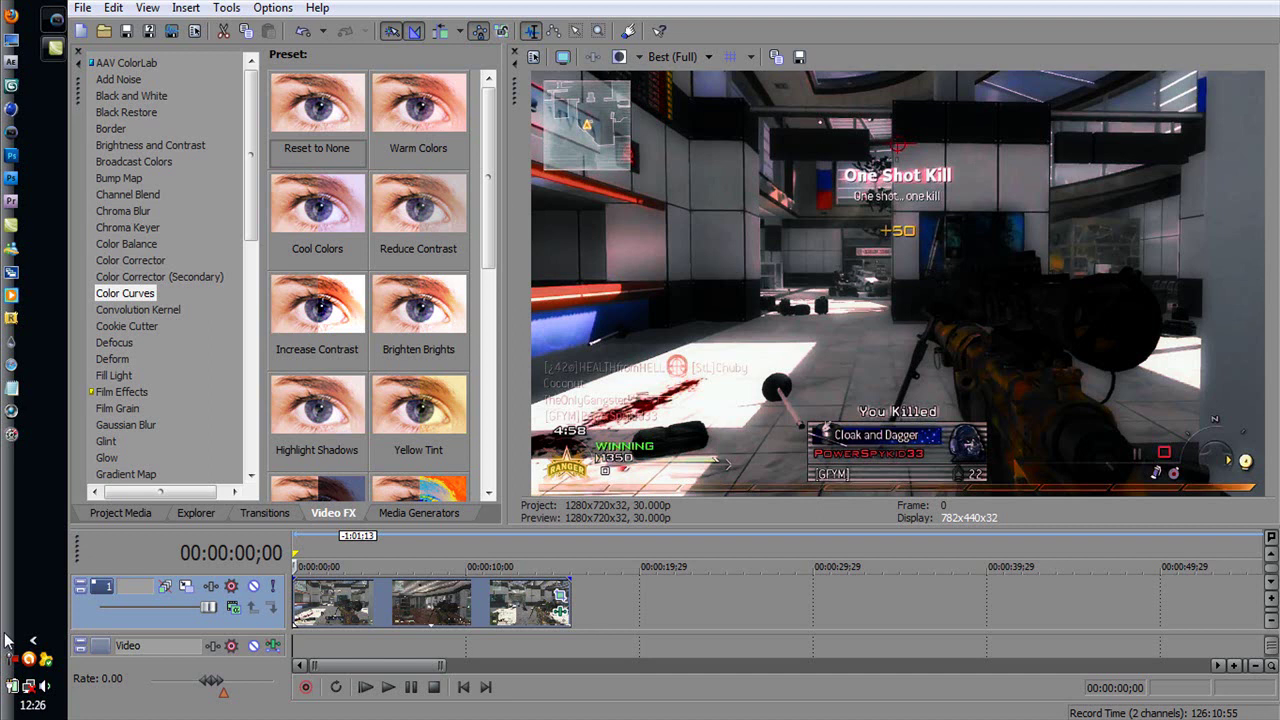
{"action": "right_click", "coordinate": [12, 660]}
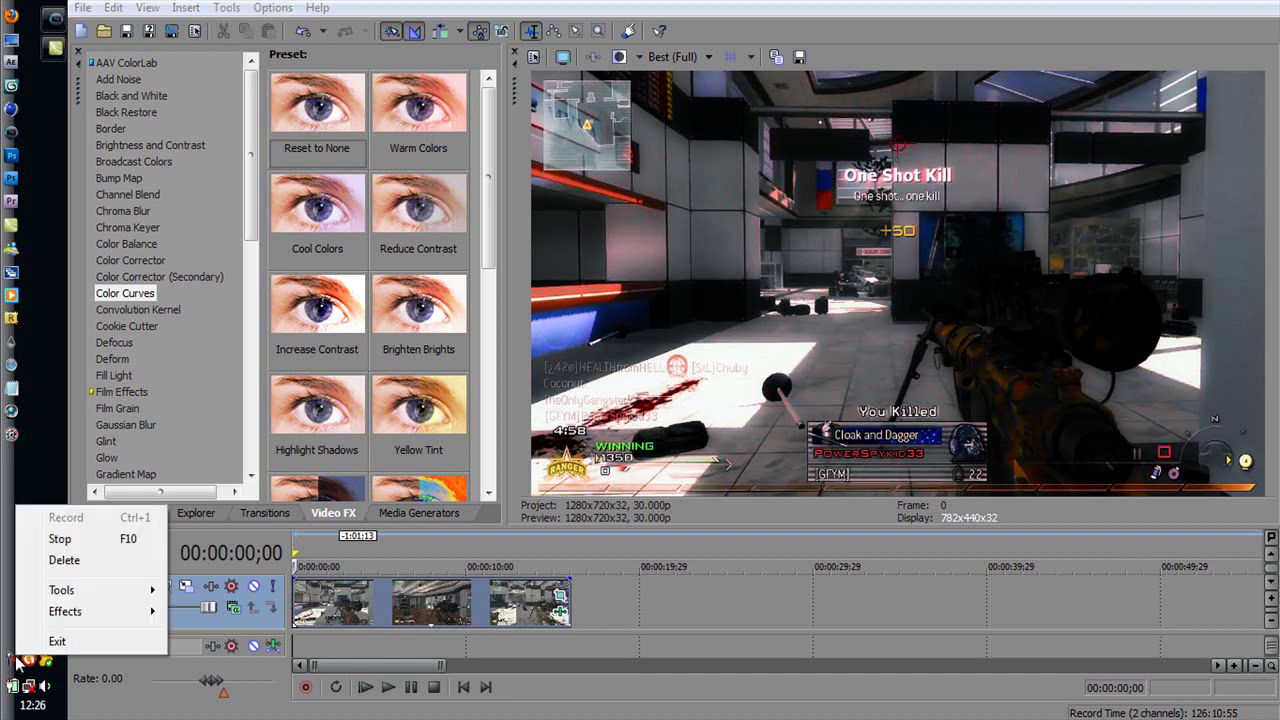